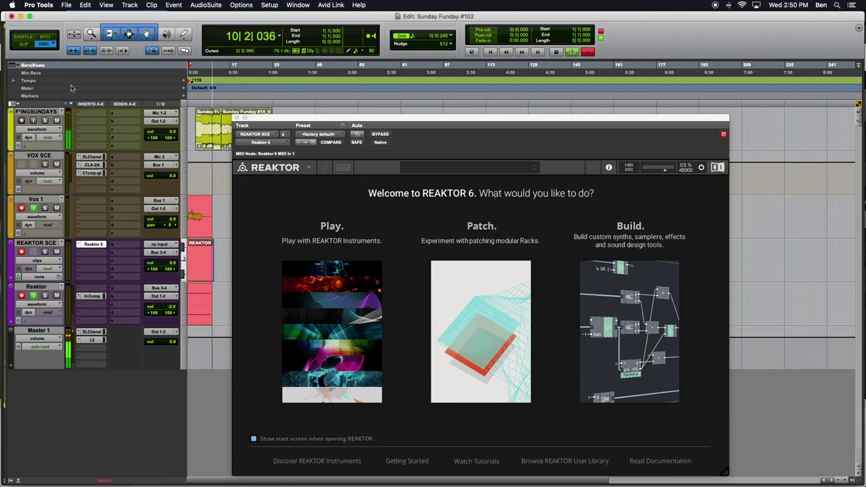
Unmute the VOX SCE track and switch to Firefox with the Reaktor User Library article.
click(56, 165)
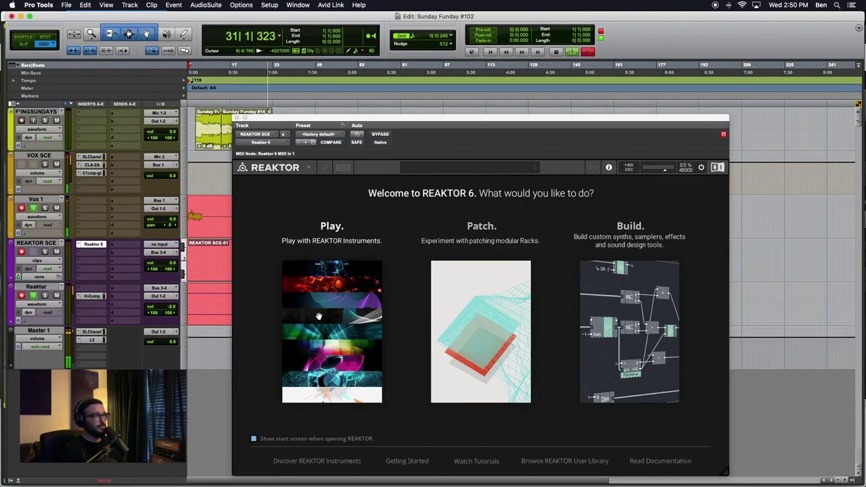
key(super+Tab)
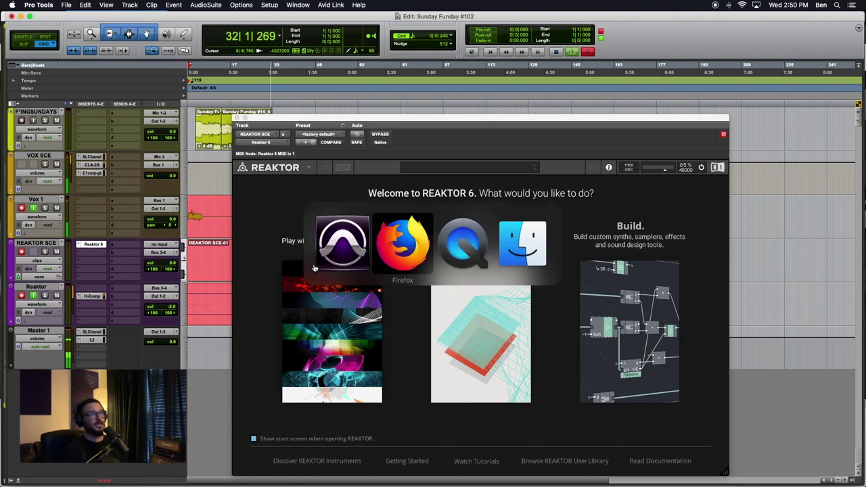
scroll(280, 264, down, 1)
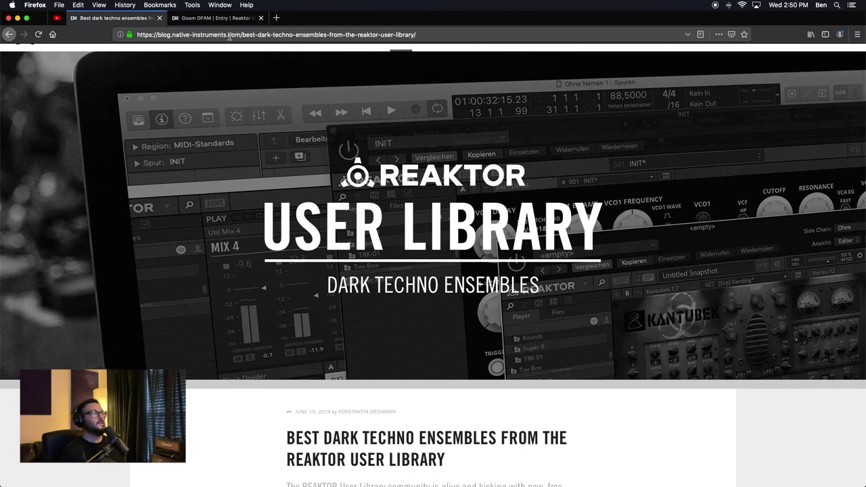
Highlight the dark techno ensembles article's address, glance at the Goom DFAM page, and read down to the article's Drummer From Another Mother section.
click(195, 34)
double_click(182, 35)
triple_click(236, 34)
scroll(323, 335, down, 3)
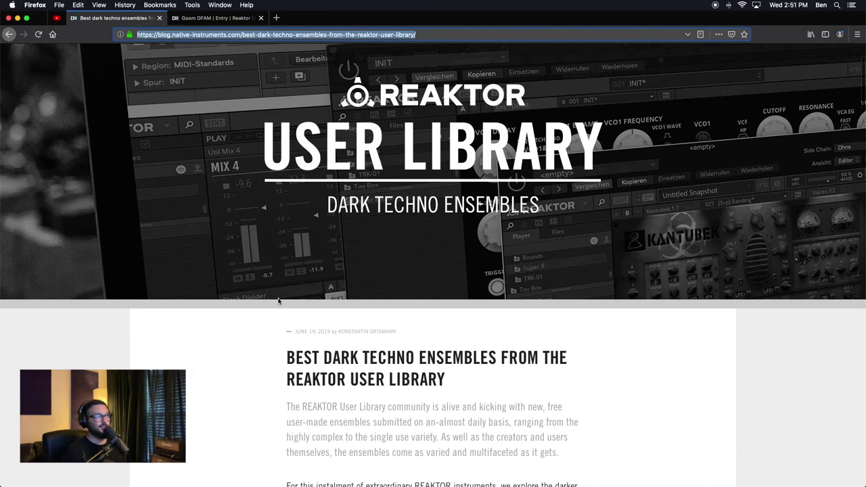
scroll(276, 271, up, 3)
click(254, 18)
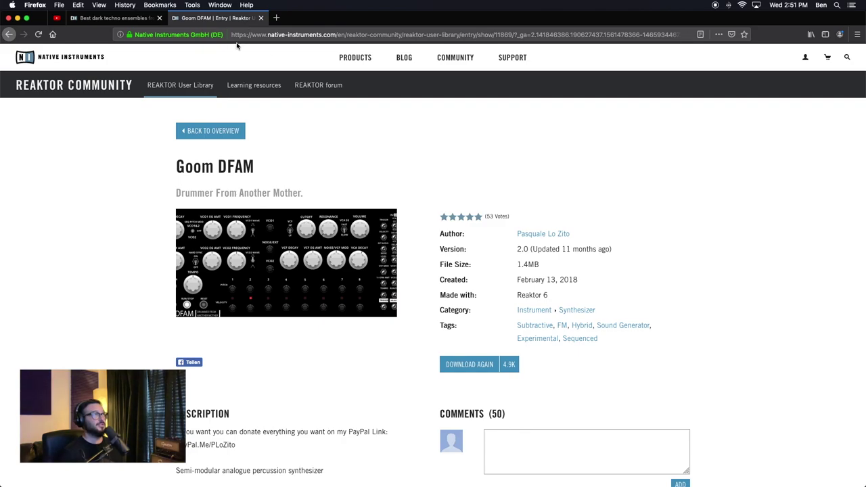
click(111, 17)
scroll(287, 297, down, 10)
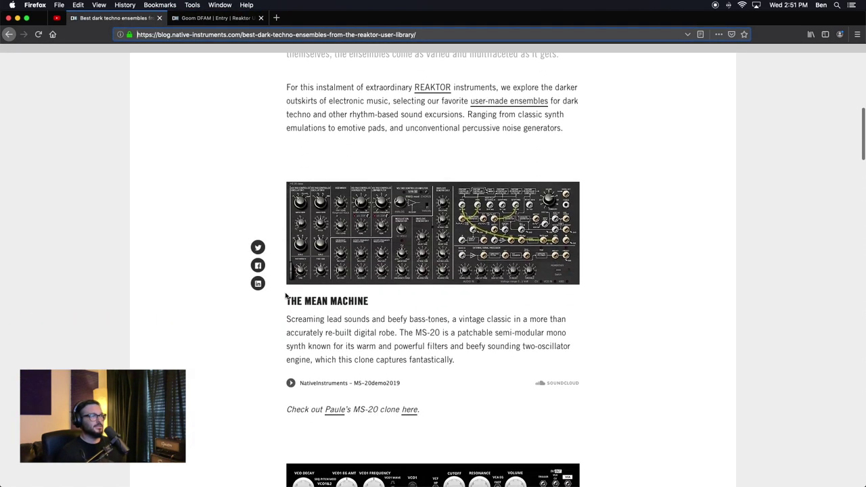
scroll(285, 295, down, 5)
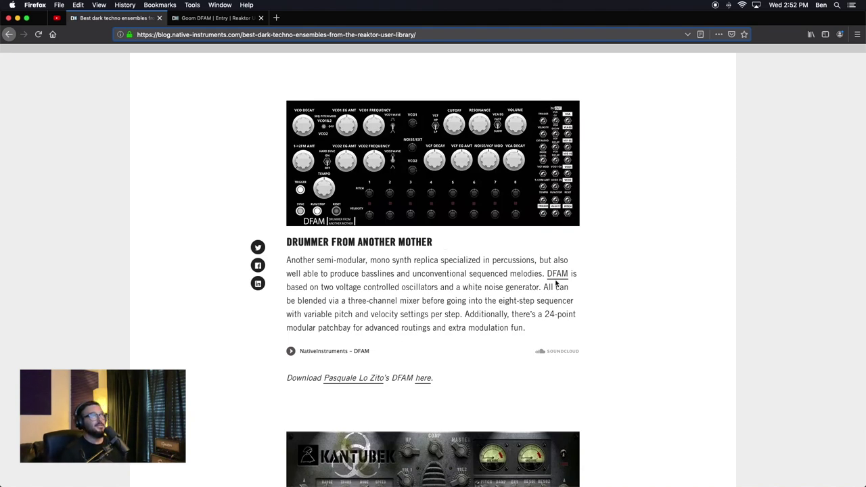
Look over the Goom DFAM entry and its description in the Reaktor User Library, and quit Firefox, closing its open tabs.
click(212, 19)
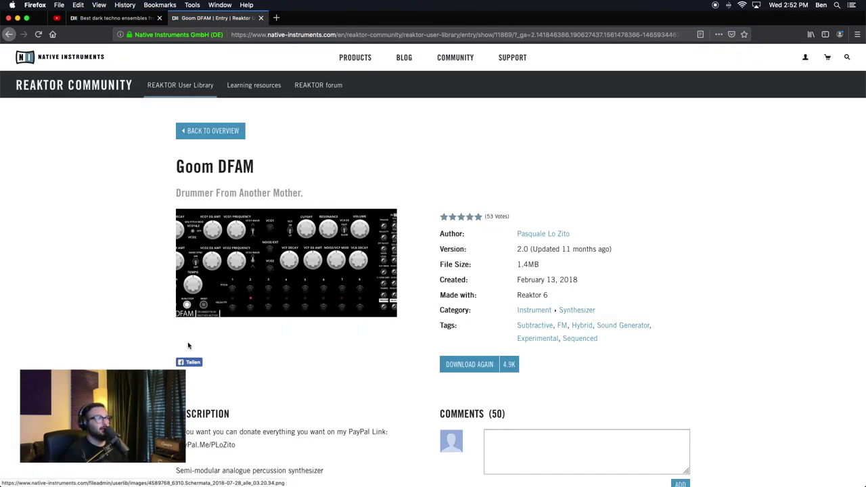
scroll(188, 345, down, 3)
scroll(188, 345, down, 4)
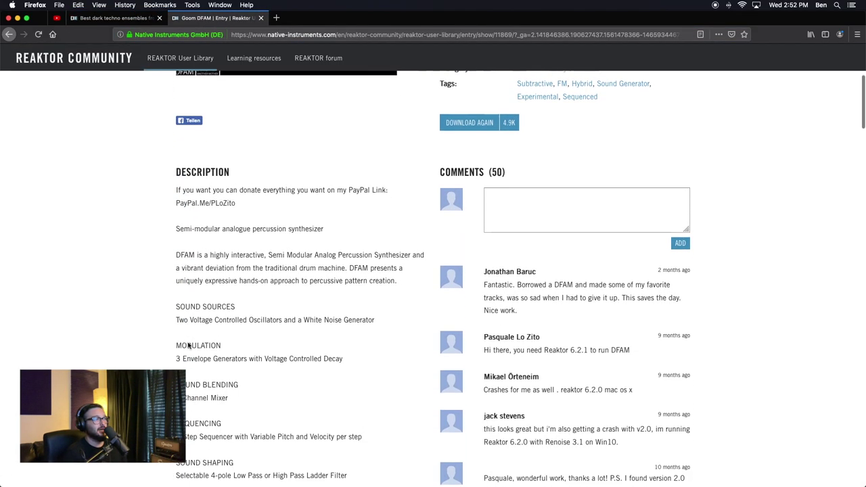
scroll(188, 345, up, 5)
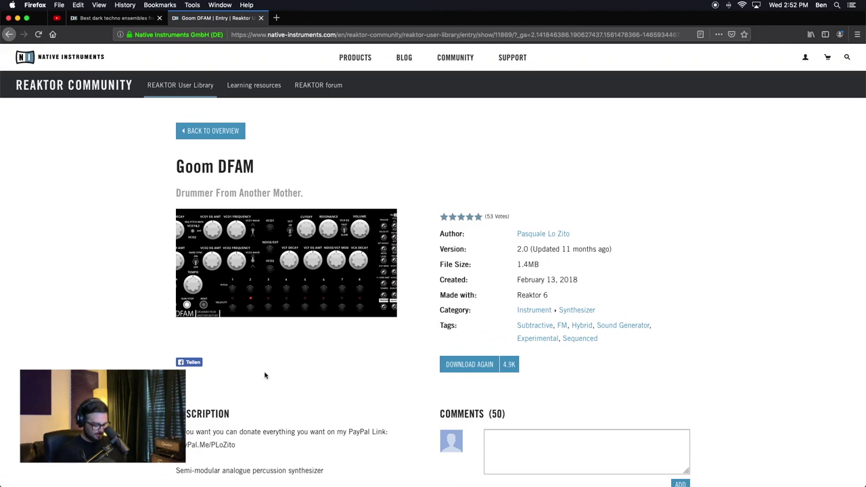
key(super+q)
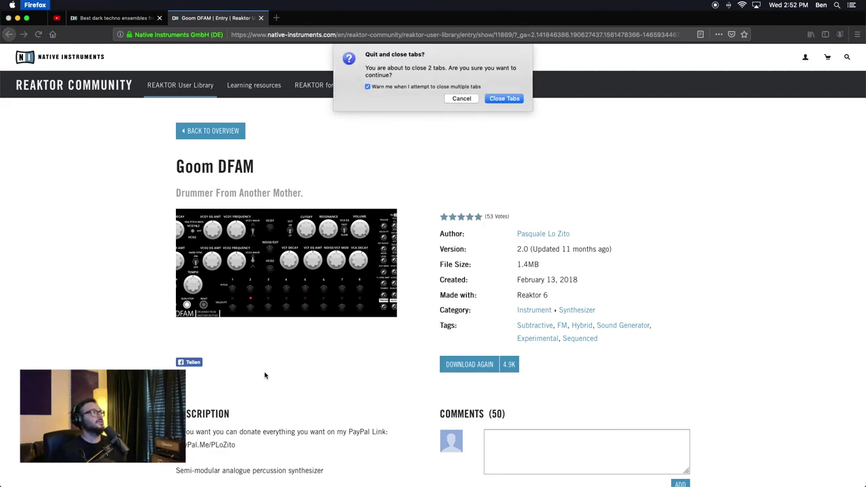
key(Return)
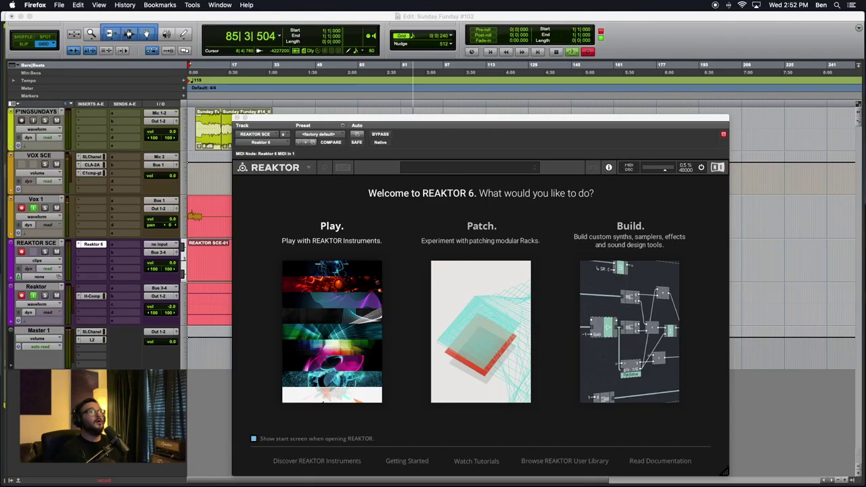
Enter Reaktor's Play view with the DFAM ensemble, reposition the plug-in window and hide the browser sidebar.
click(343, 308)
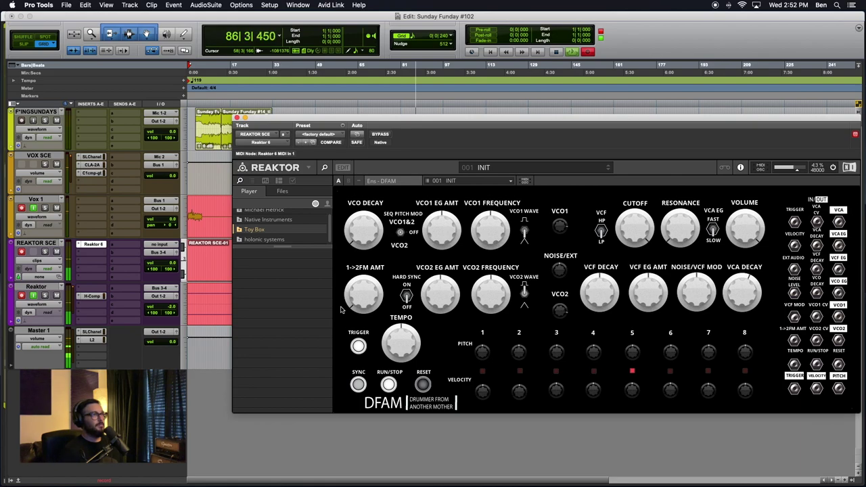
drag(390, 122, 362, 138)
click(114, 172)
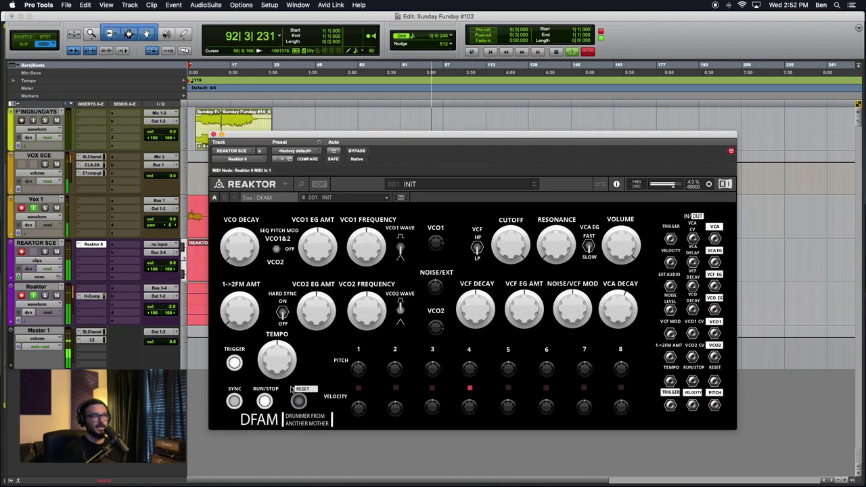
Adjust DFAM's 1->2FM amount and fire the Trigger twice by hand.
mouse_move(239, 303)
mouse_down()
mouse_move(222, 278)
mouse_move(231, 342)
mouse_move(237, 289)
mouse_move(227, 305)
mouse_up()
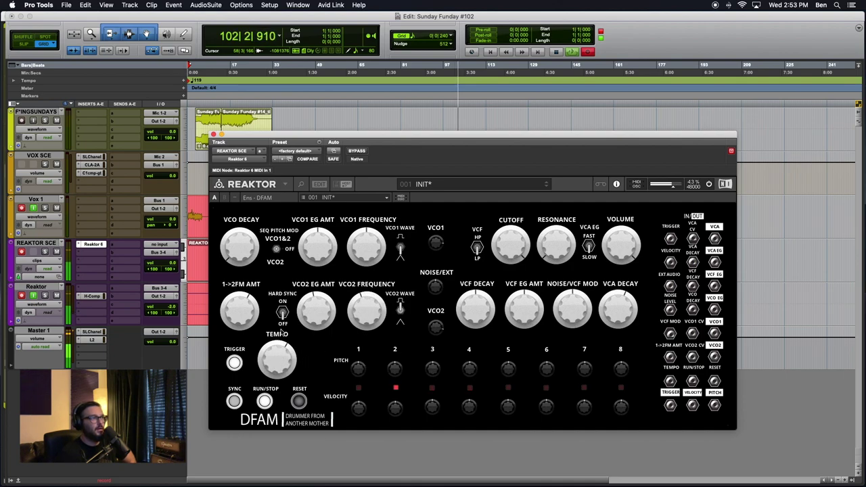
click(234, 363)
click(234, 363)
Try out DFAM's Sync switch by toggling it repeatedly.
click(235, 402)
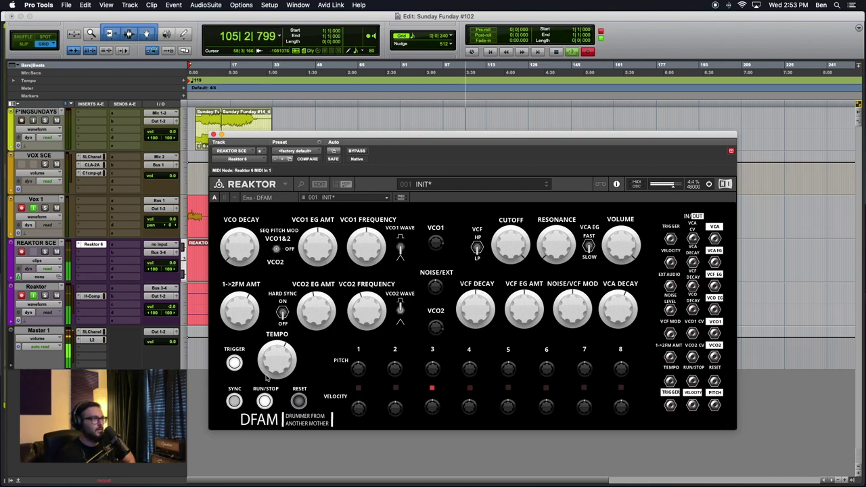
click(234, 402)
click(234, 401)
click(234, 401)
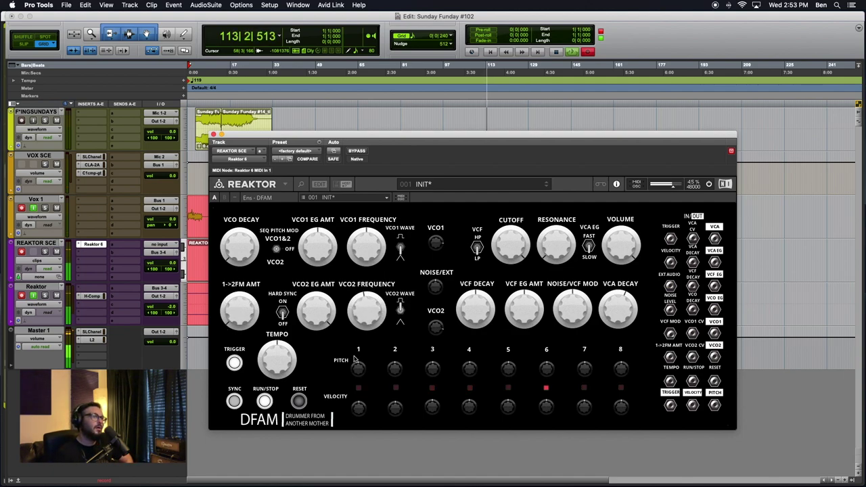
Reshape the INIT sound by adjusting VCO2, toggling the VCO1 wave switch, raising the VCO decay and lowering the filter cutoff.
drag(365, 318, 307, 364)
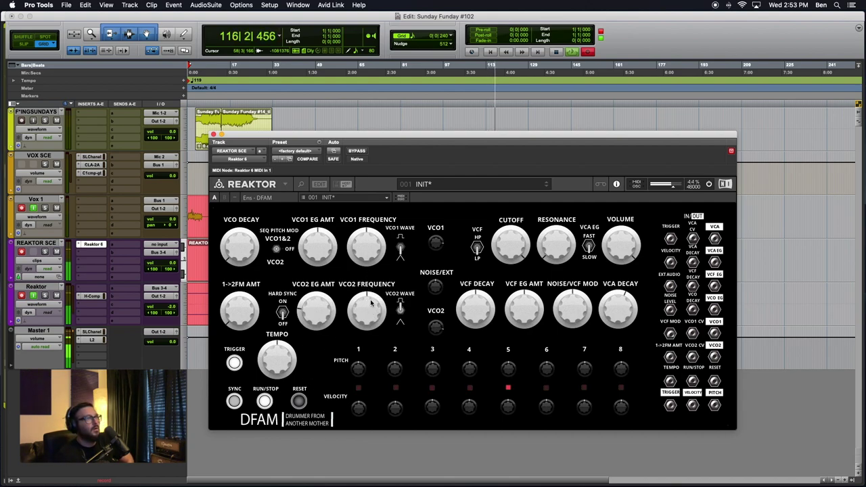
click(401, 255)
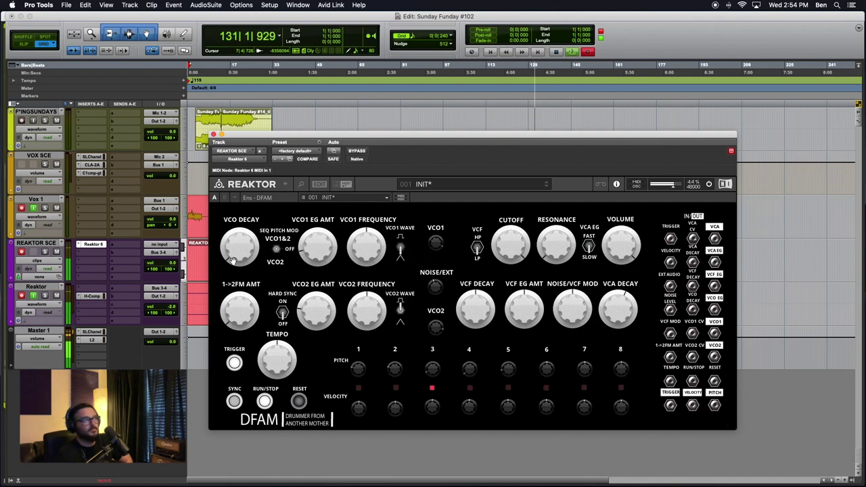
drag(226, 200, 229, 219)
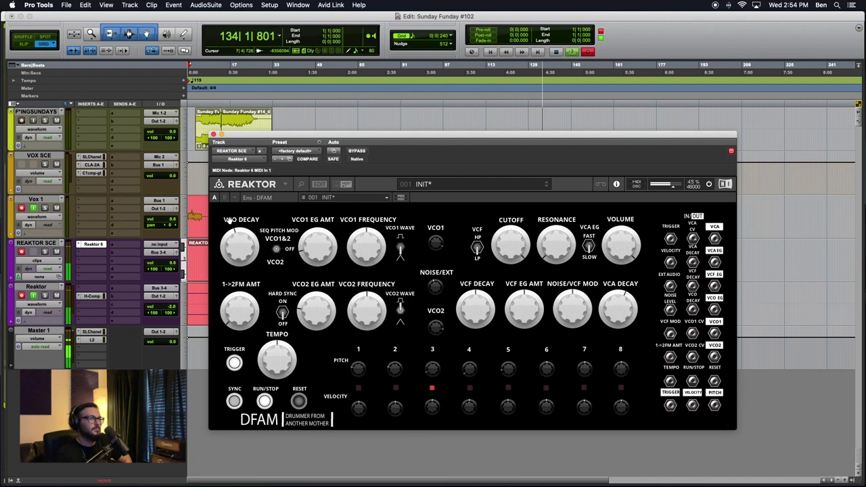
drag(500, 254, 494, 278)
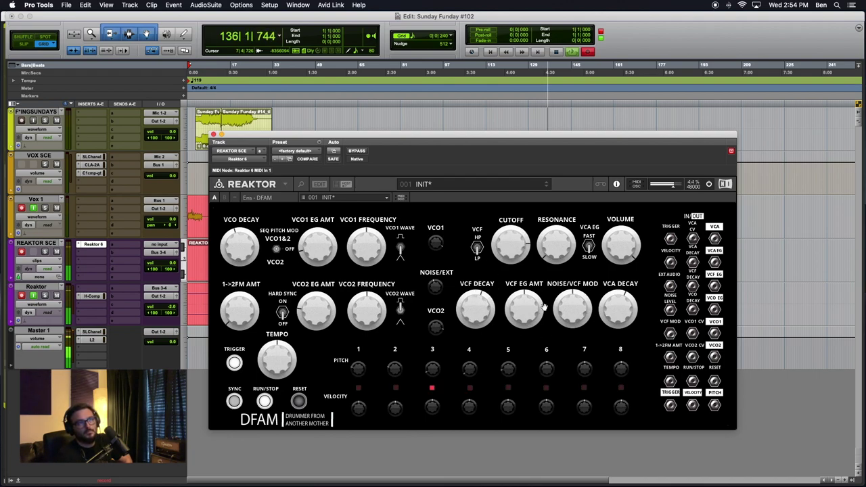
Load the Techno1 snapshot in DFAM and raise its Noise/VCF Mod amount.
click(538, 187)
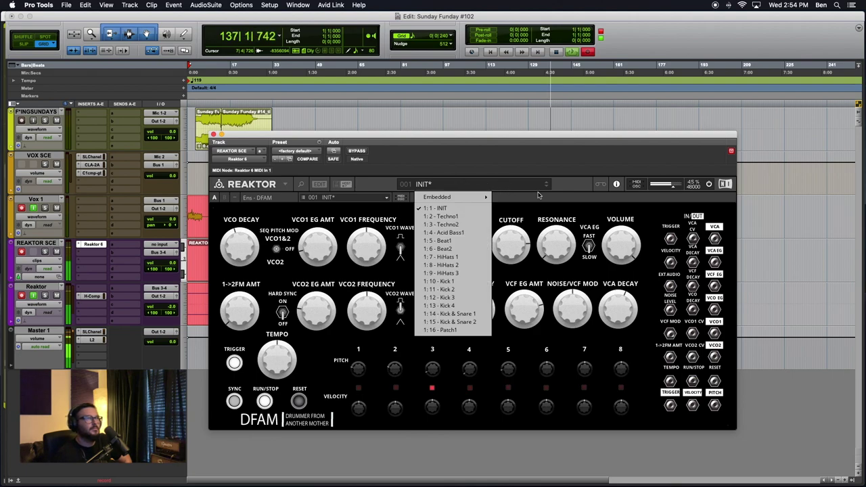
click(444, 216)
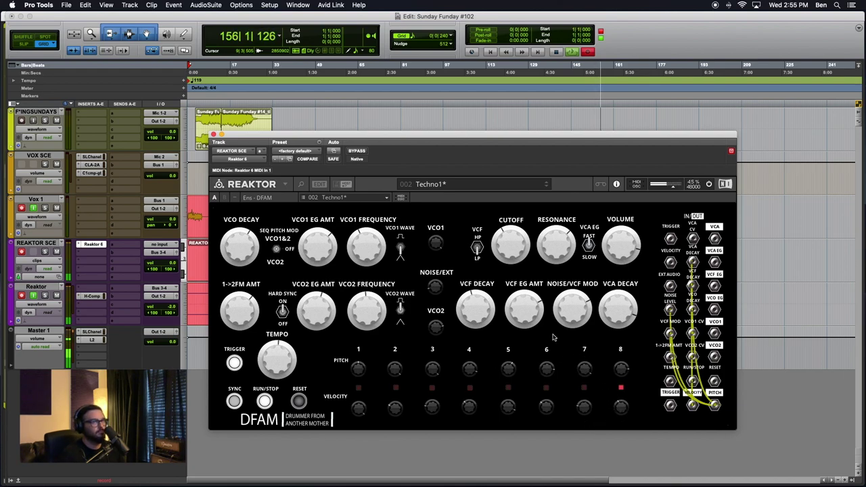
drag(576, 308, 567, 265)
Fire DFAM's Trigger four times on the Techno1 pattern and toggle Sync once.
click(234, 363)
click(235, 364)
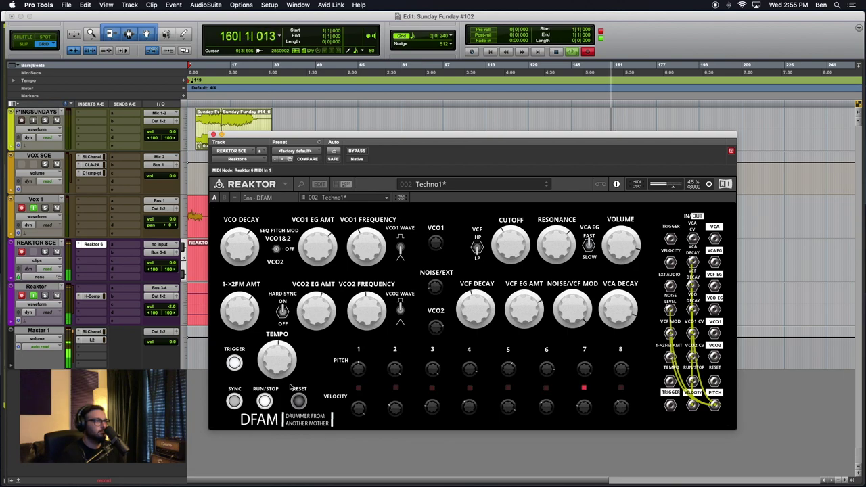
click(234, 364)
click(234, 363)
click(235, 401)
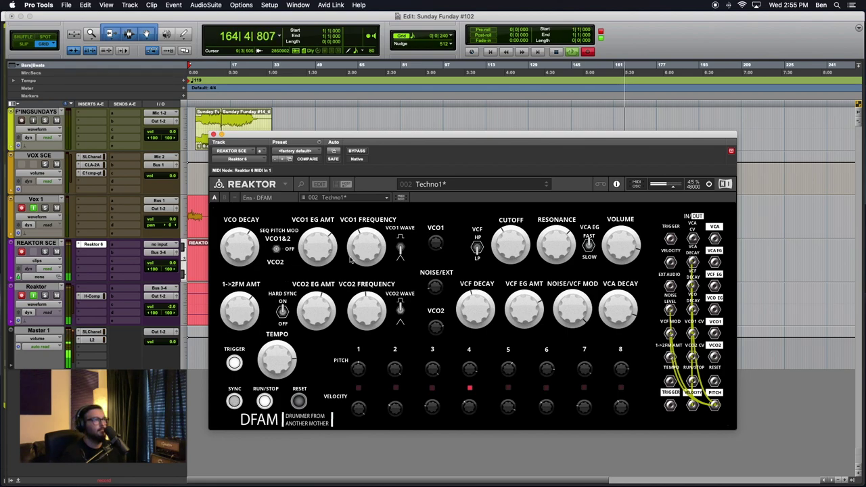
Shape the Techno1 sound by adjusting the VCO1 frequency, lowering the filter cutoff, and raising the VCF EG amount.
drag(359, 262, 358, 243)
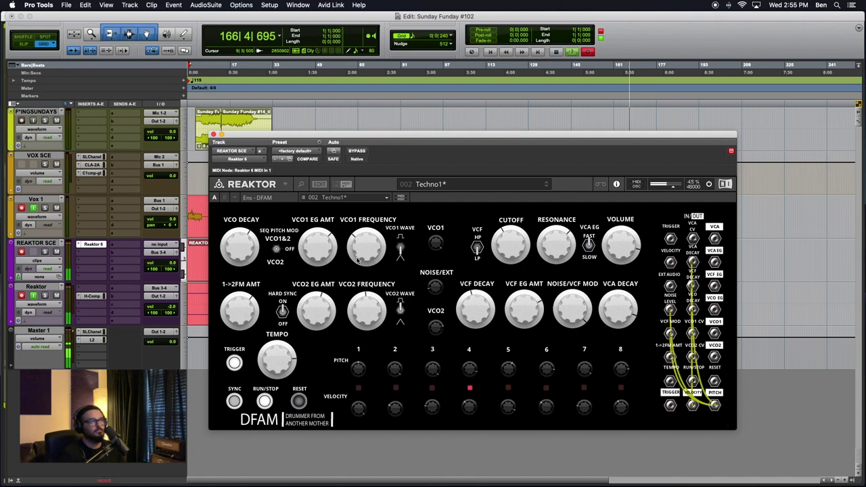
mouse_move(498, 264)
mouse_down()
mouse_move(498, 281)
mouse_move(495, 271)
mouse_up()
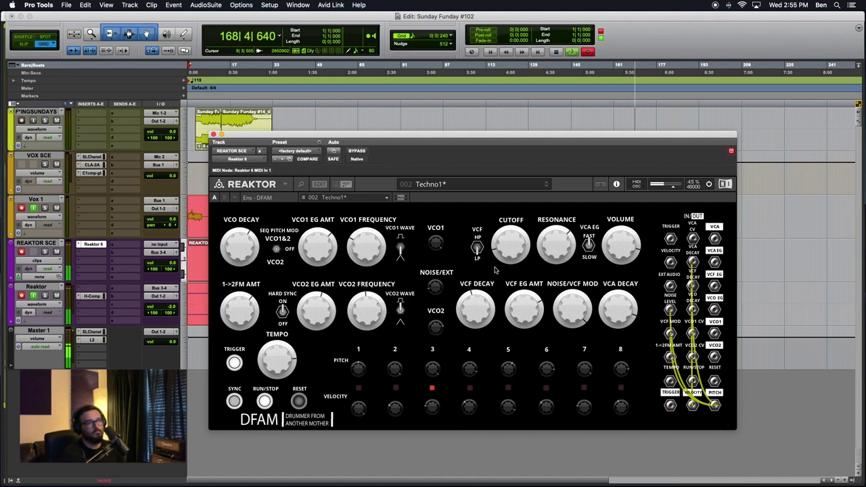
drag(520, 313, 519, 304)
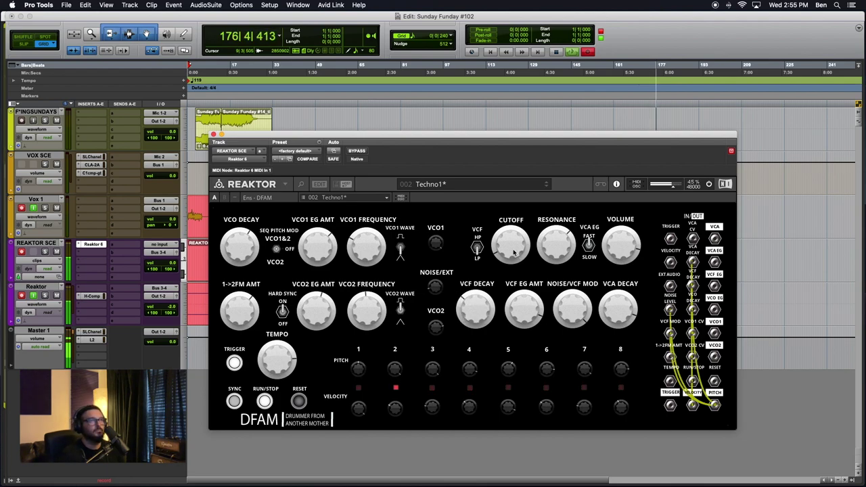
drag(514, 251, 513, 245)
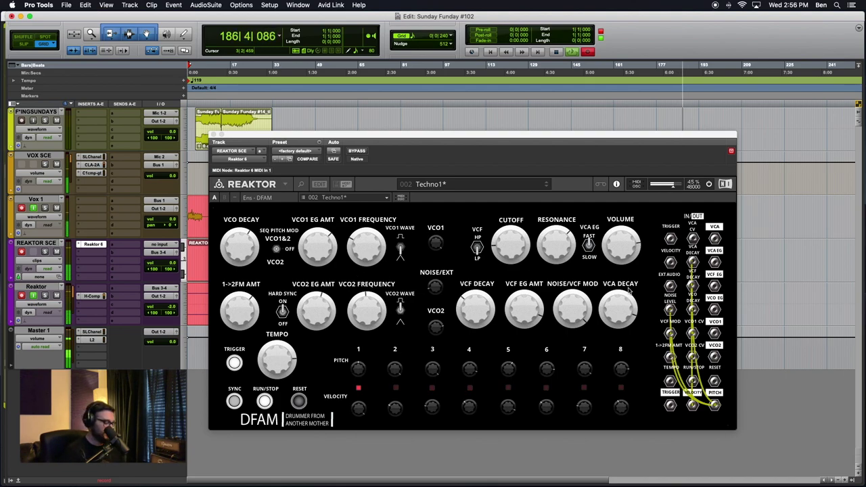
Zoom the Edit window's timeline out by one level.
key(r)
key(r)
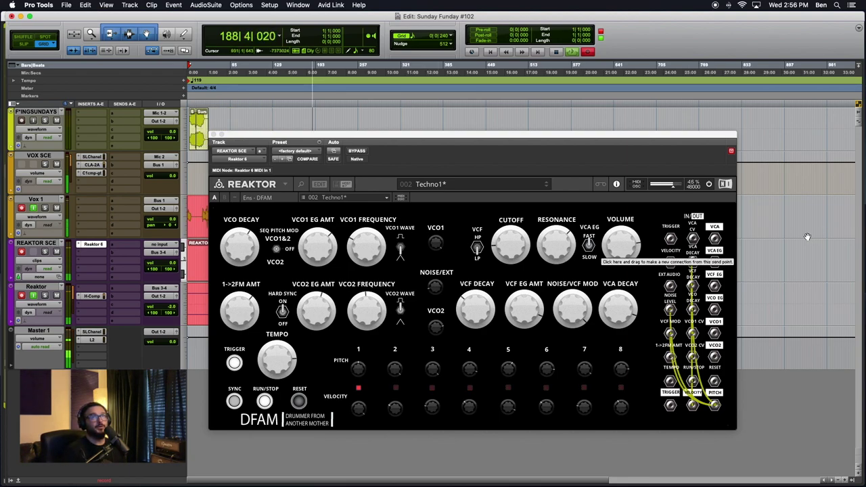
key(t)
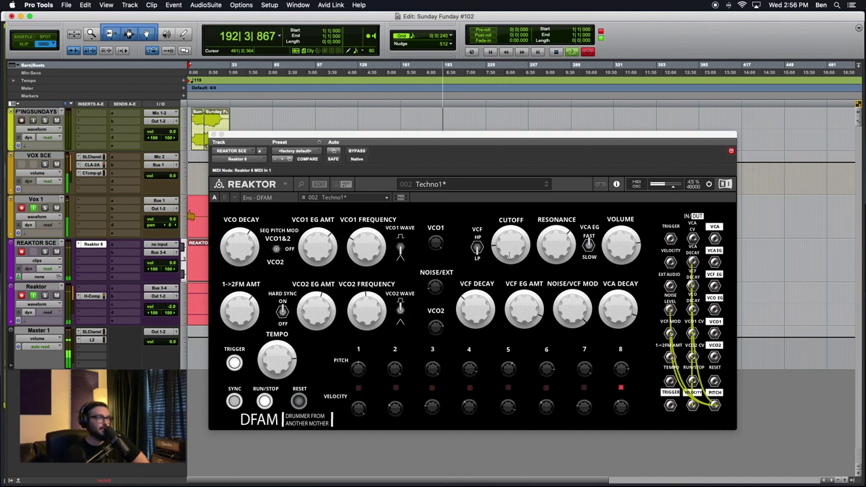
Sweep the filter cutoff up and back down, and turn down the VCF EG amount, resonance and Noise/VCF Mod.
drag(512, 254, 512, 212)
drag(510, 255, 509, 267)
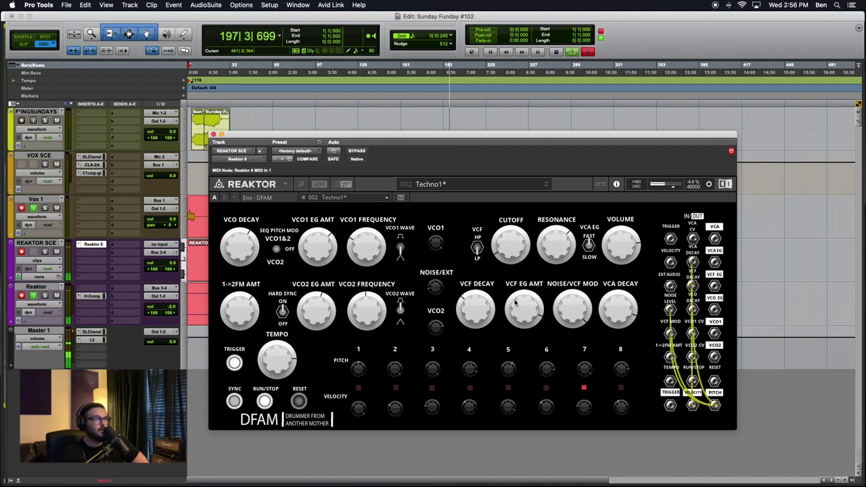
drag(517, 305, 518, 318)
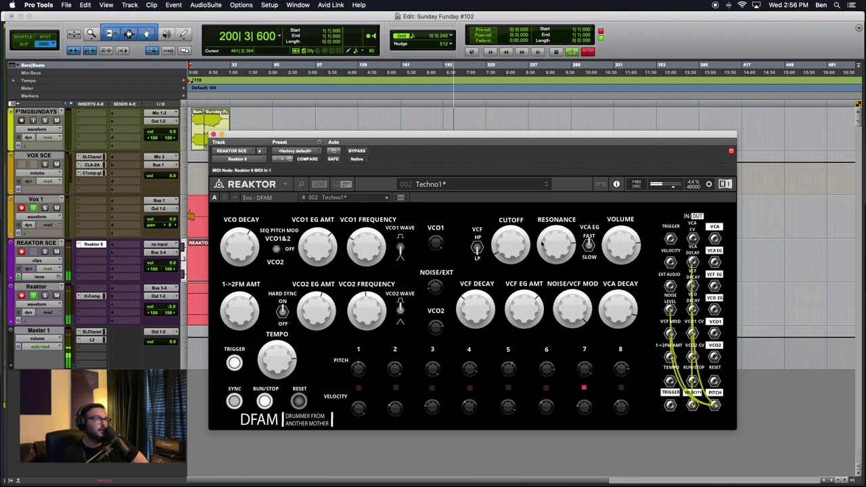
drag(542, 245, 541, 255)
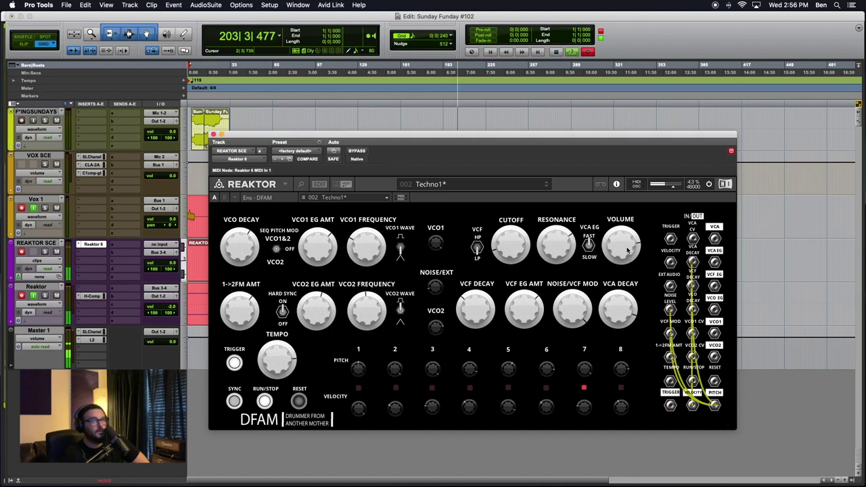
drag(573, 305, 573, 326)
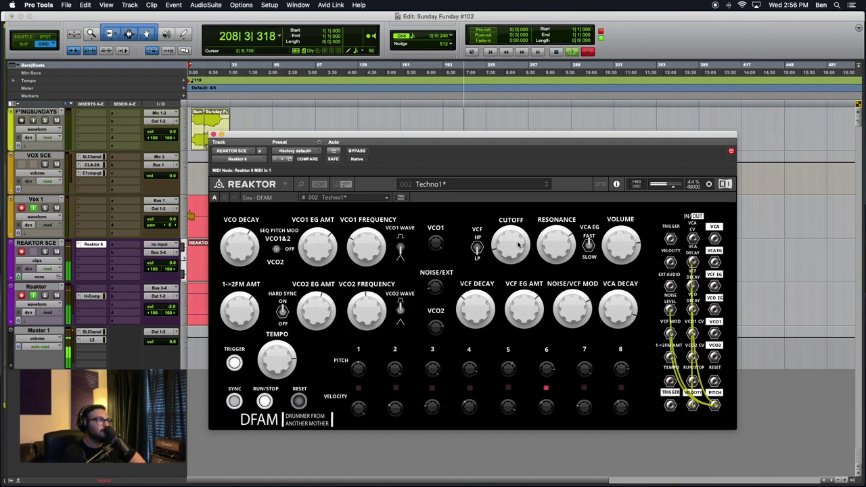
Examine the recorded Reaktor waveform near the playhead up close with the plug-in window moved aside, then restore the window over the session.
drag(416, 134, 748, 174)
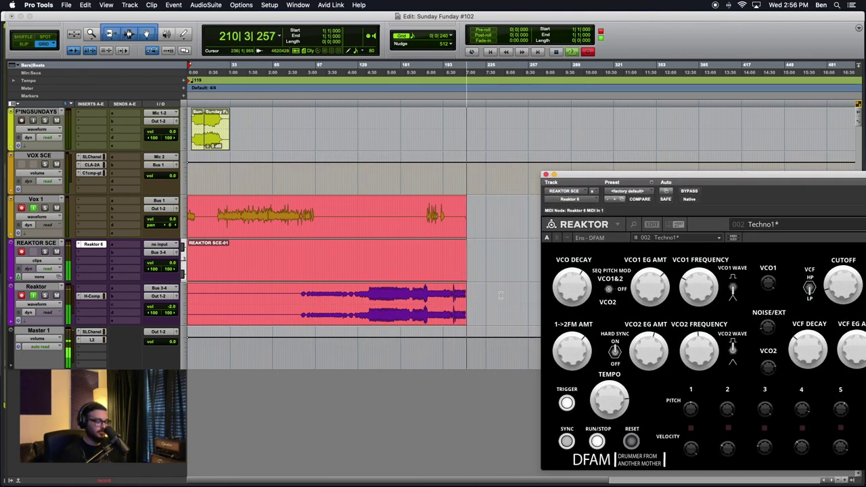
key(super+bracketright)
key(super+bracketright)
key(super+bracketright)
key(super+bracketright)
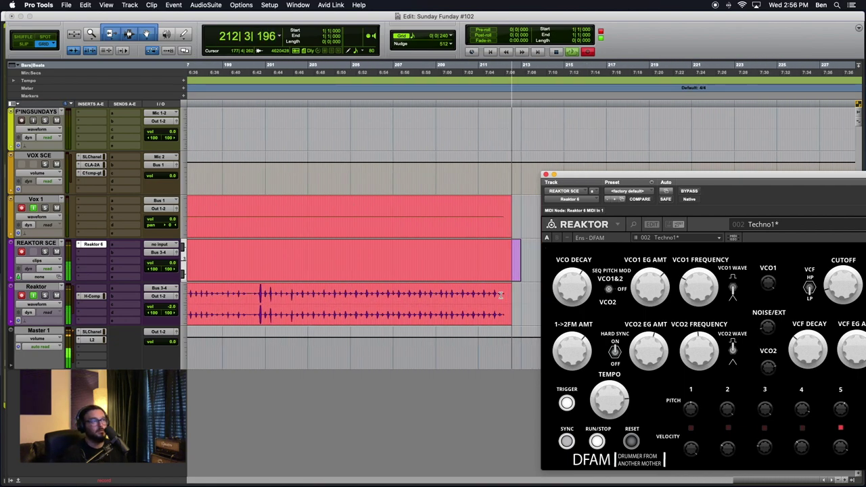
key(super+bracketleft)
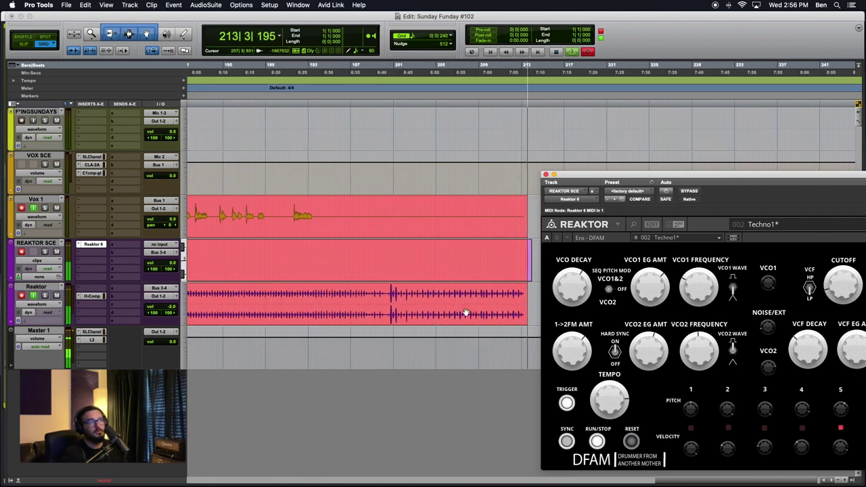
key(super+bracketleft)
drag(651, 173, 278, 135)
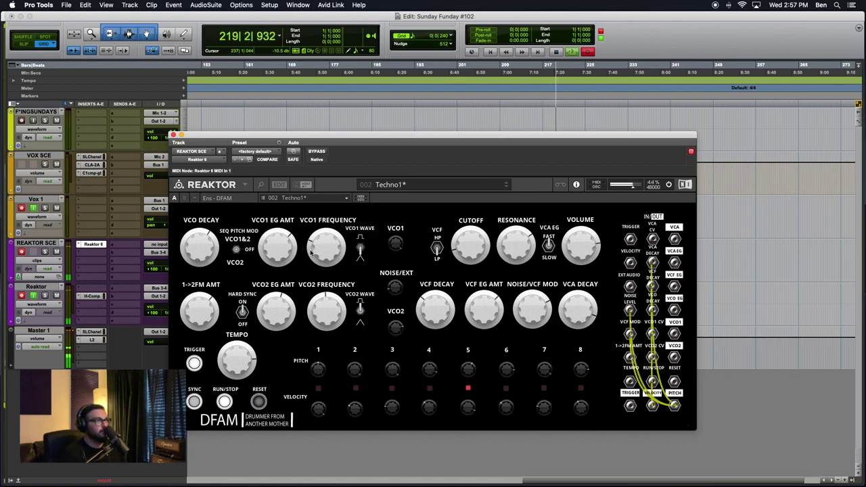
Nudge the VCO1 frequency on Techno1 and patch DFAM's Pitch output into the Velocity input.
drag(311, 253, 313, 254)
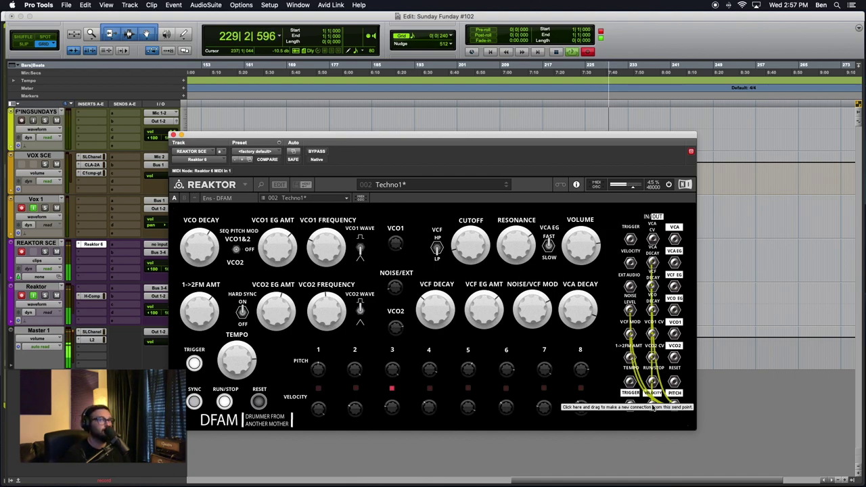
drag(652, 407, 674, 405)
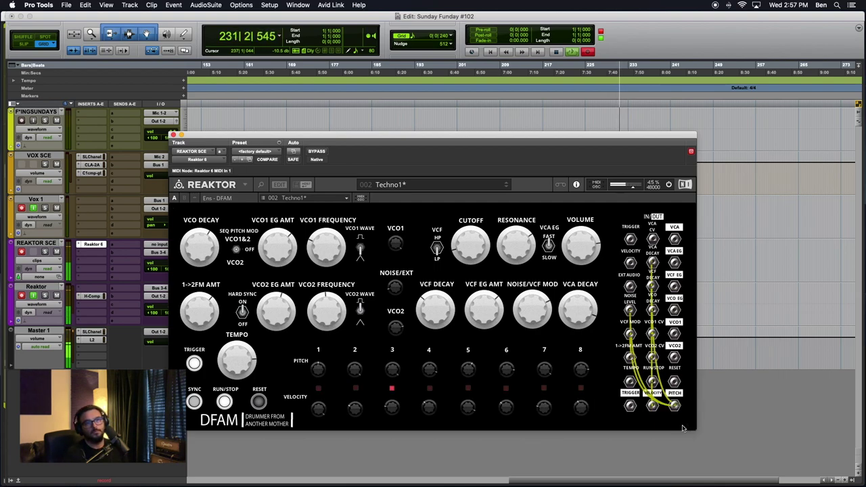
drag(674, 406, 630, 263)
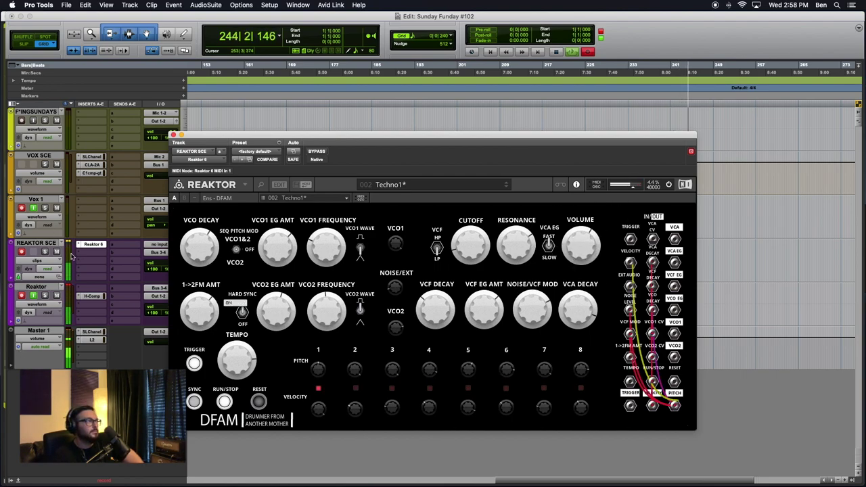
click(70, 284)
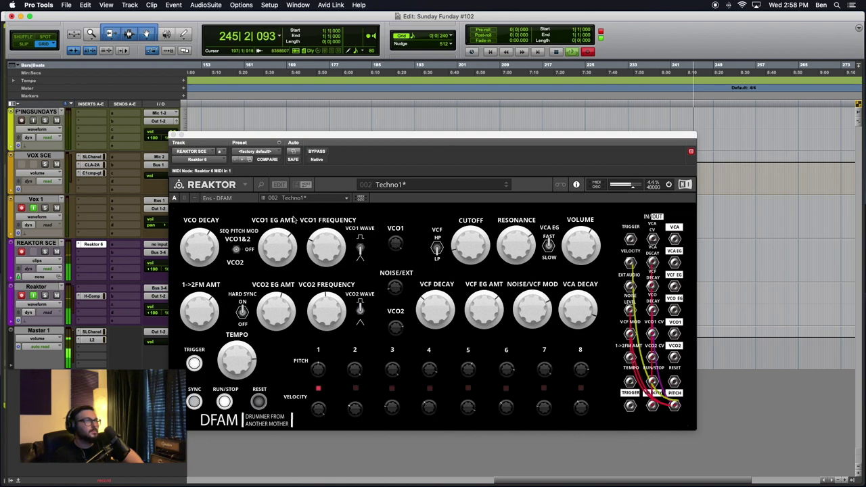
Advance through the Techno2 and Acid Bass1 presets and adjust DFAM's volume.
click(506, 187)
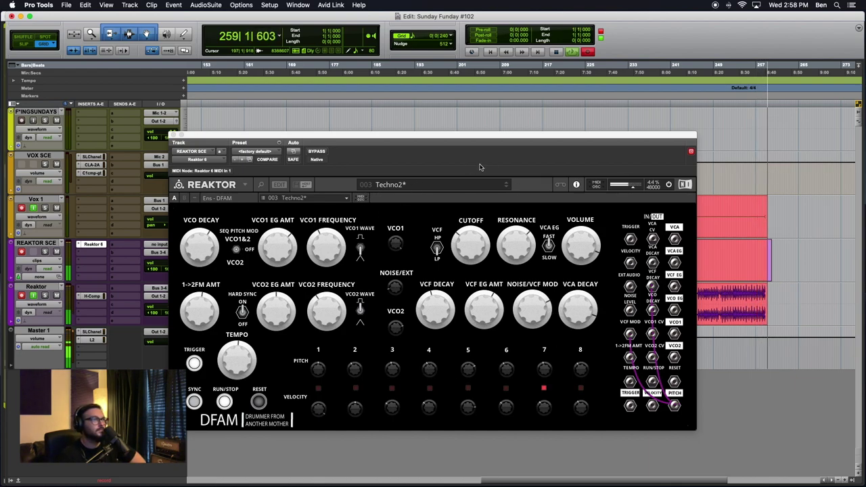
click(505, 187)
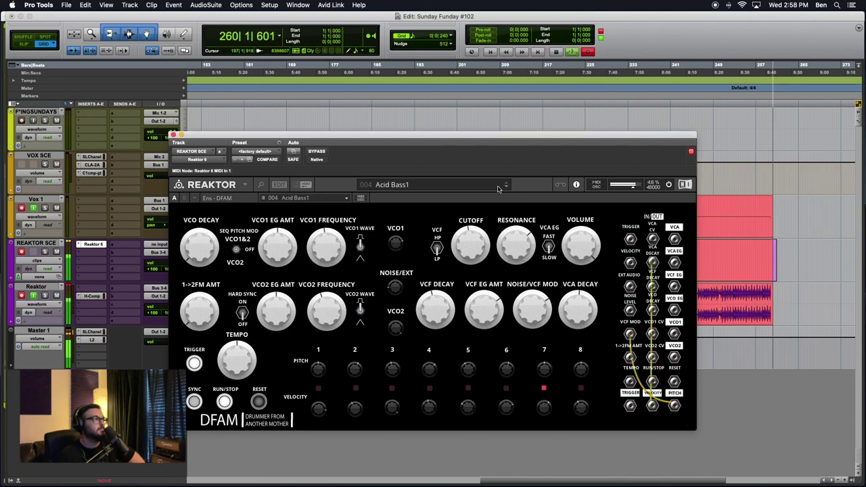
drag(581, 247, 583, 230)
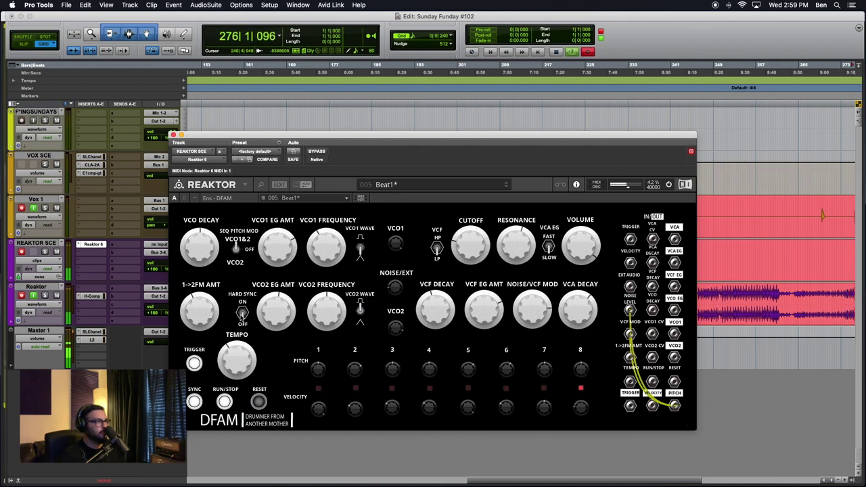
Vary DFAM's tempo on the Beat1 preset and toggle Sync.
drag(229, 321, 226, 276)
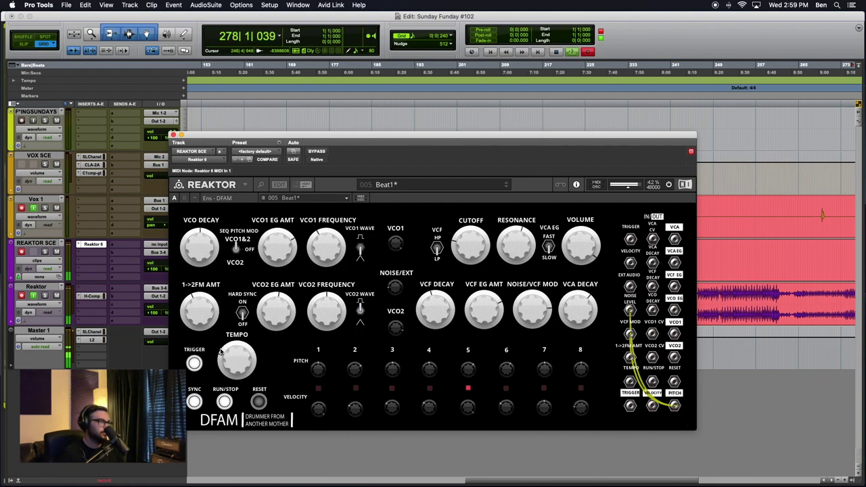
drag(229, 369, 224, 326)
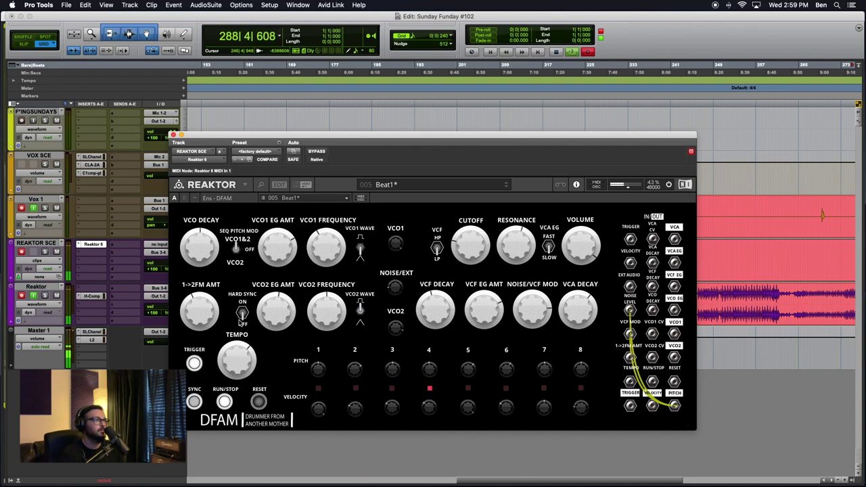
drag(238, 375, 235, 376)
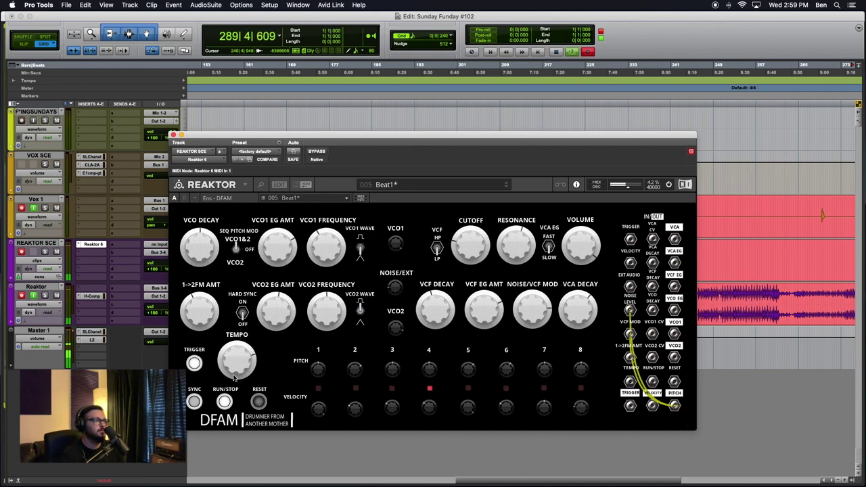
click(195, 402)
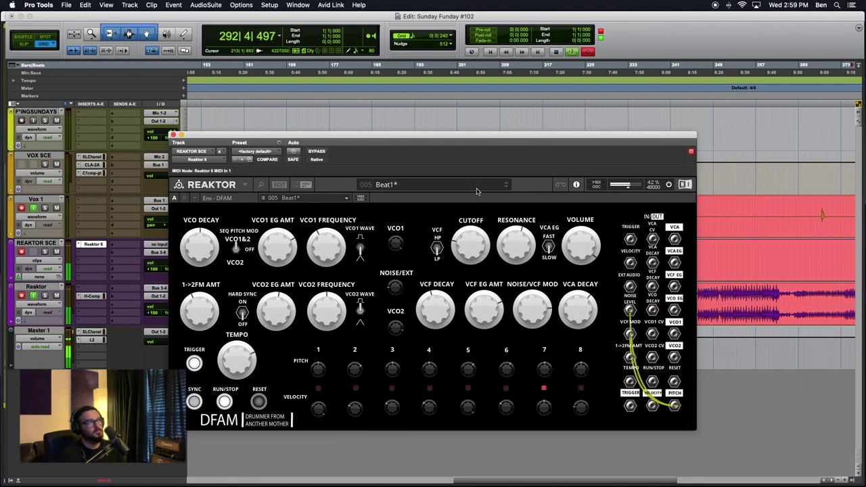
Load the Beat2 preset, lower its filter cutoff, and adjust the resonance and VCO1 frequency.
click(507, 189)
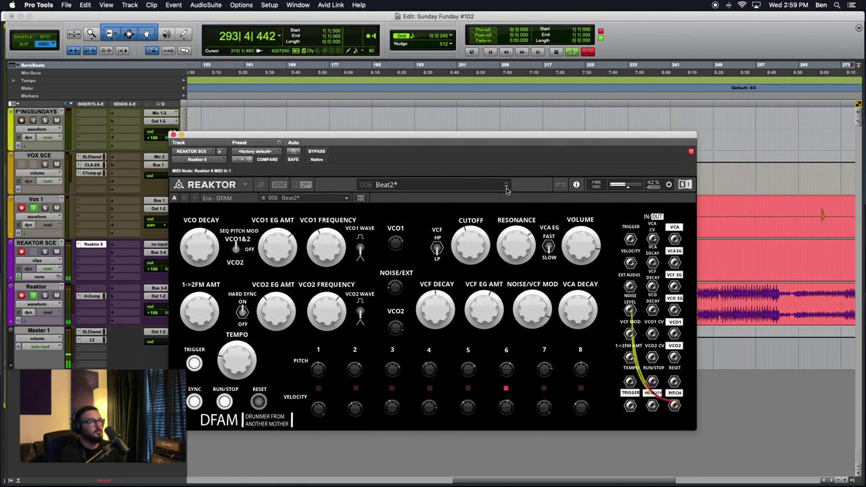
drag(471, 247, 465, 272)
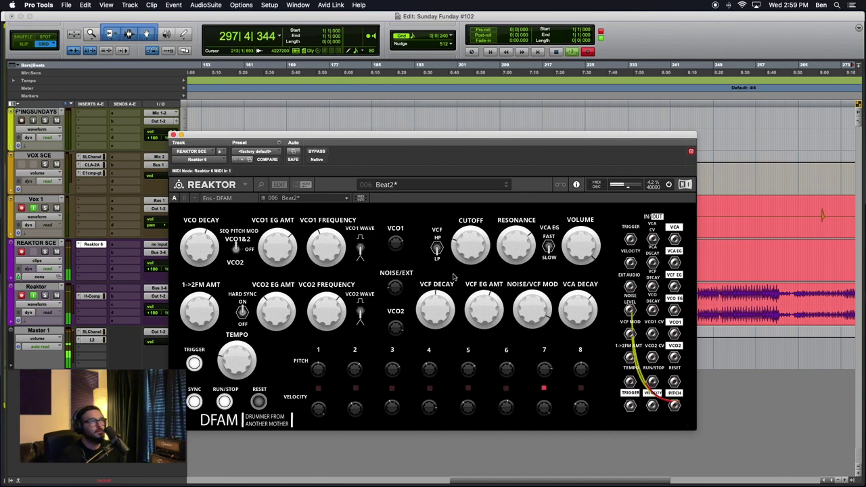
drag(509, 249, 513, 245)
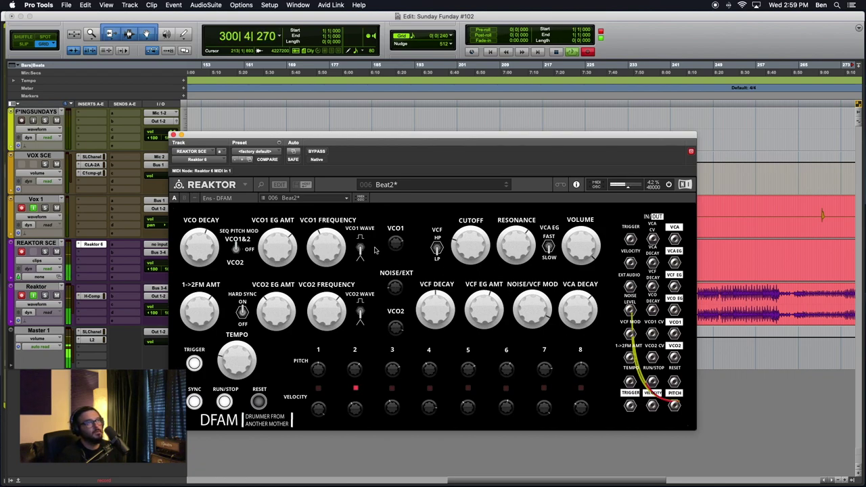
drag(333, 249, 332, 243)
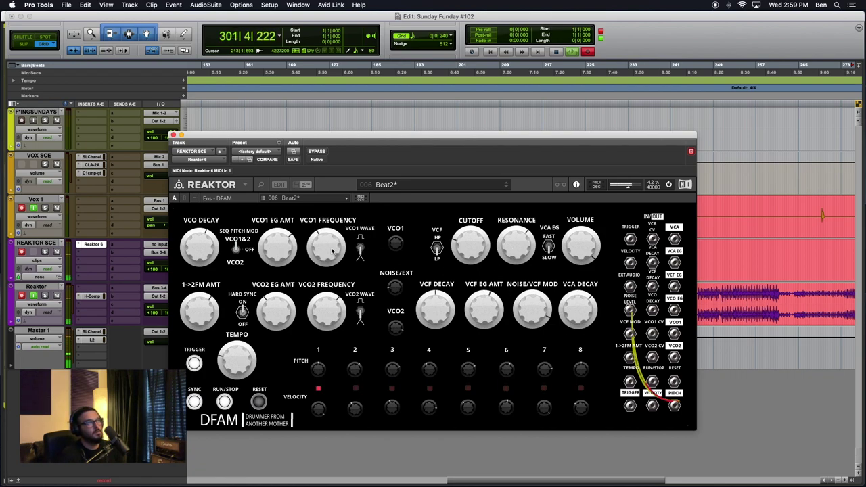
Raise Beat2's VCF decay and VCF EG amount and turn down Noise/VCF Mod.
drag(427, 287, 428, 313)
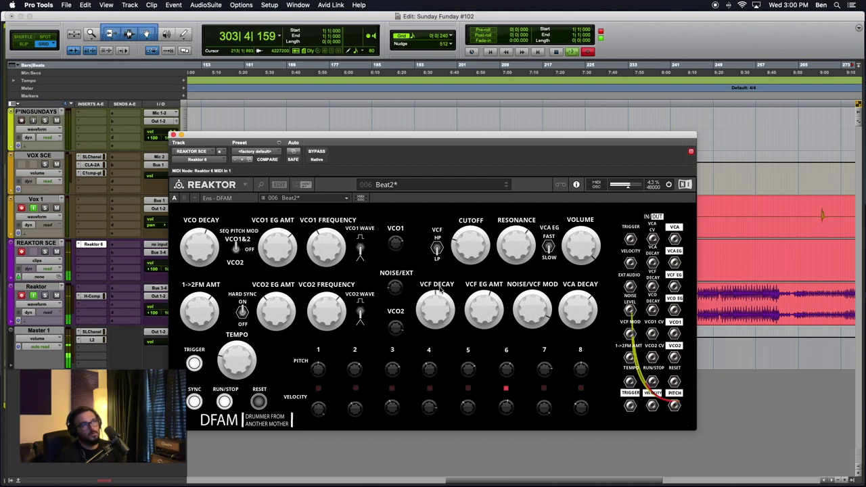
drag(481, 317, 429, 320)
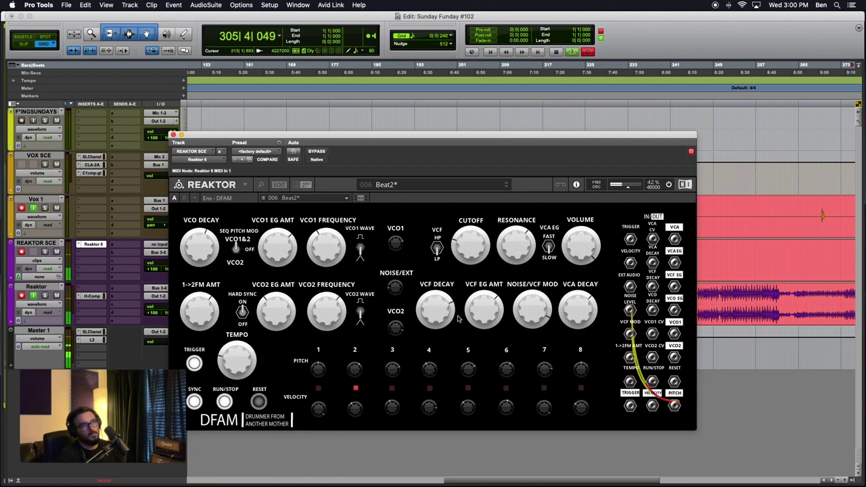
mouse_move(488, 319)
mouse_down()
mouse_move(488, 334)
mouse_move(483, 324)
mouse_up()
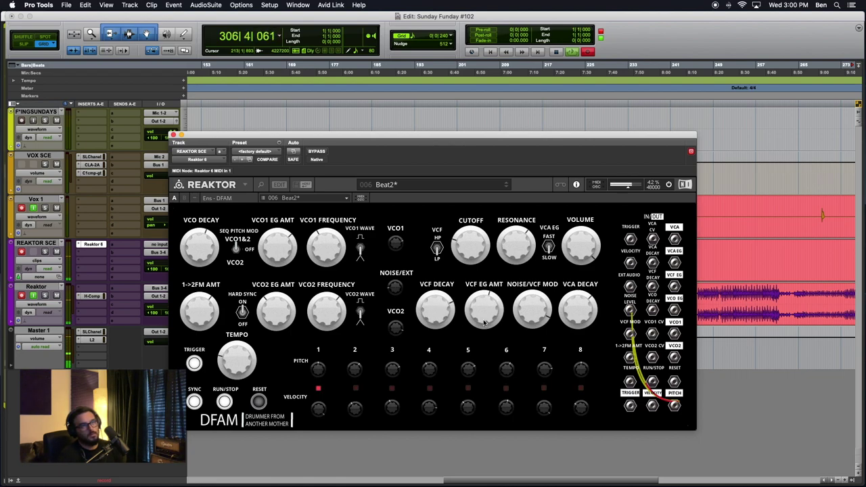
drag(539, 321, 538, 341)
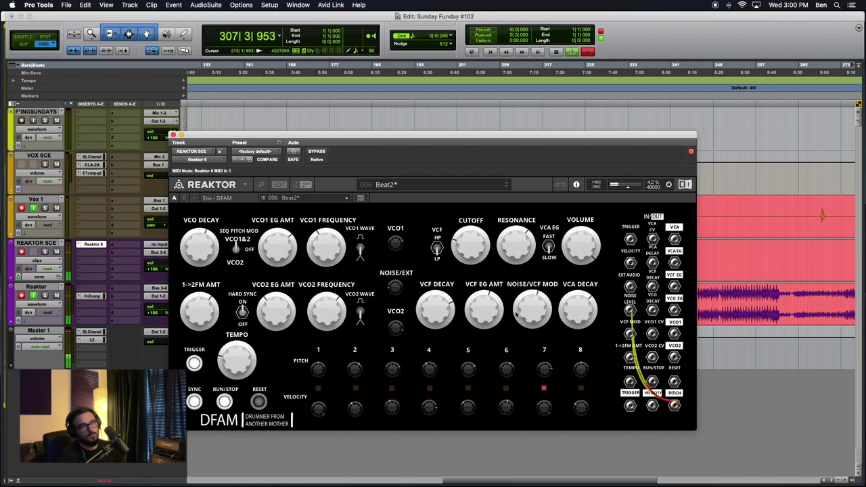
drag(491, 313, 495, 305)
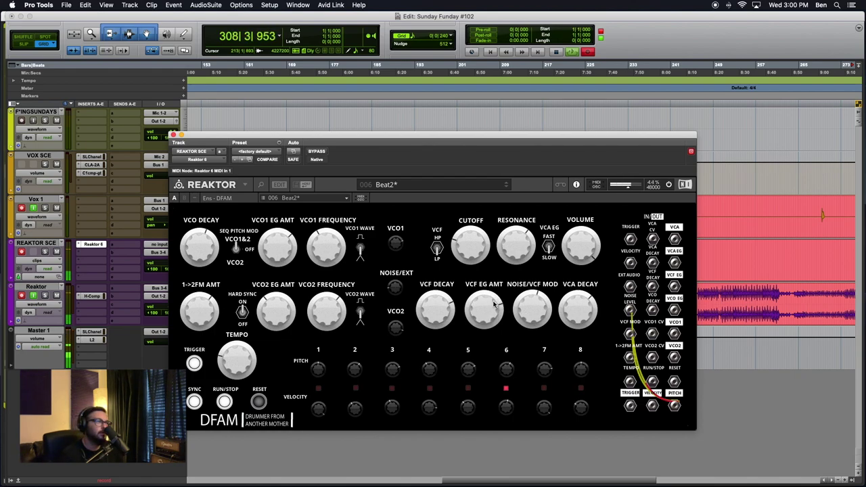
drag(550, 312, 547, 328)
Rework Beat2's envelopes by adjusting the VCF EG amount and VCA decay and lowering the VCF decay.
drag(493, 324, 527, 295)
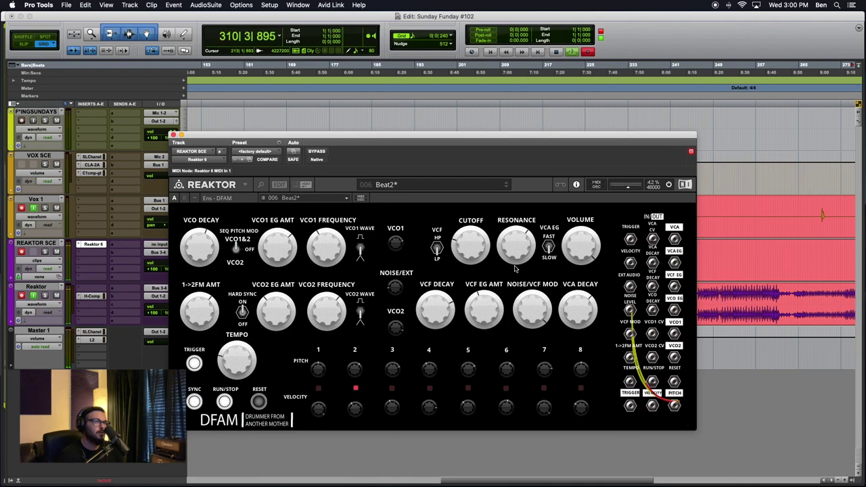
drag(479, 318, 480, 309)
drag(590, 320, 583, 295)
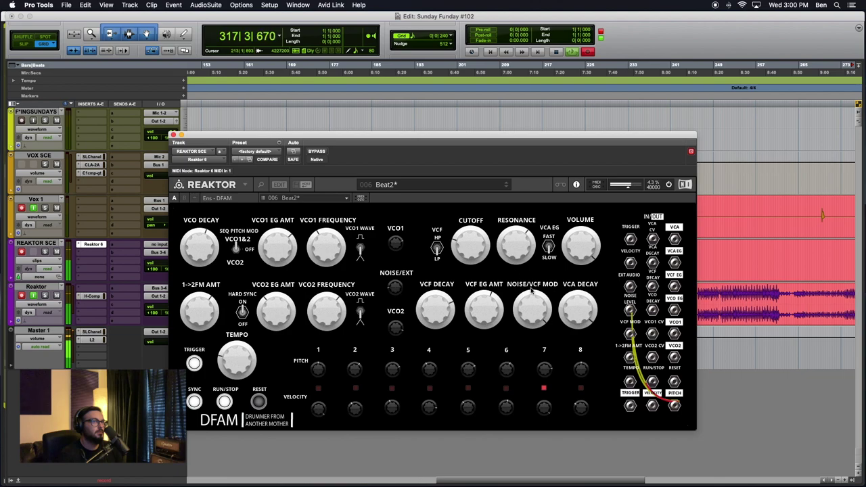
drag(434, 318, 434, 327)
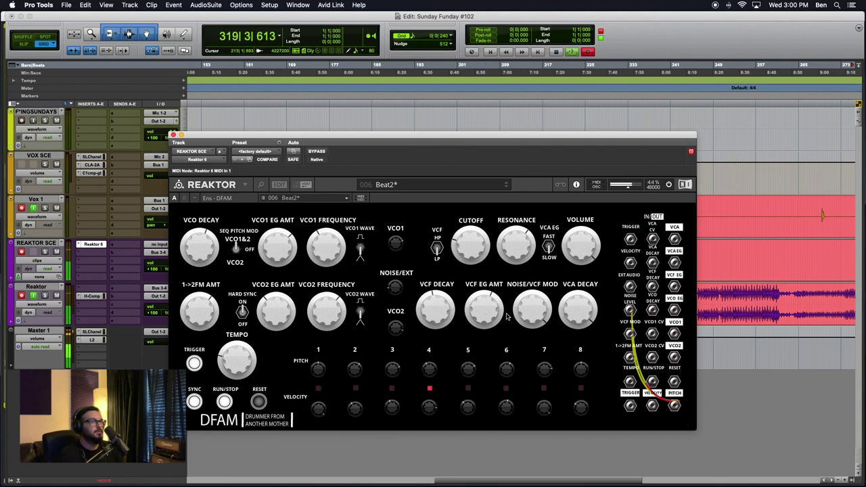
drag(486, 313, 519, 325)
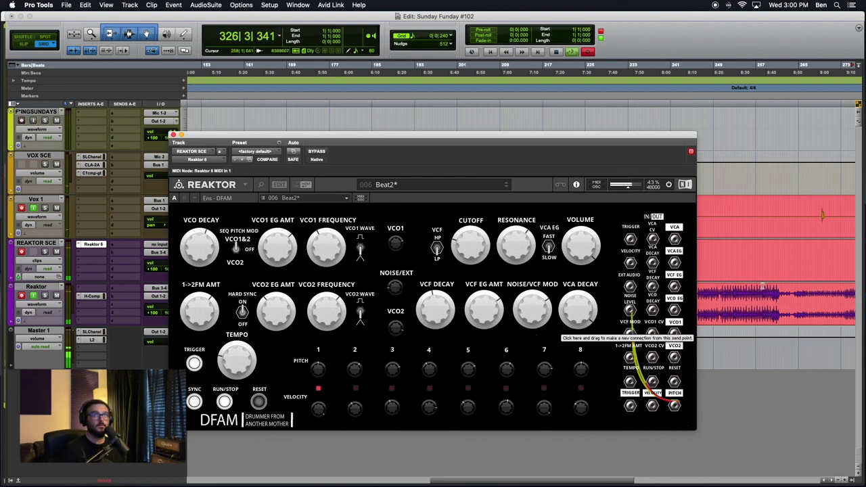
Zoom the Edit window's timeline out by two levels and turn up DFAM's tempo on Beat2.
key(super+bracketleft)
scroll(762, 285, left, 5)
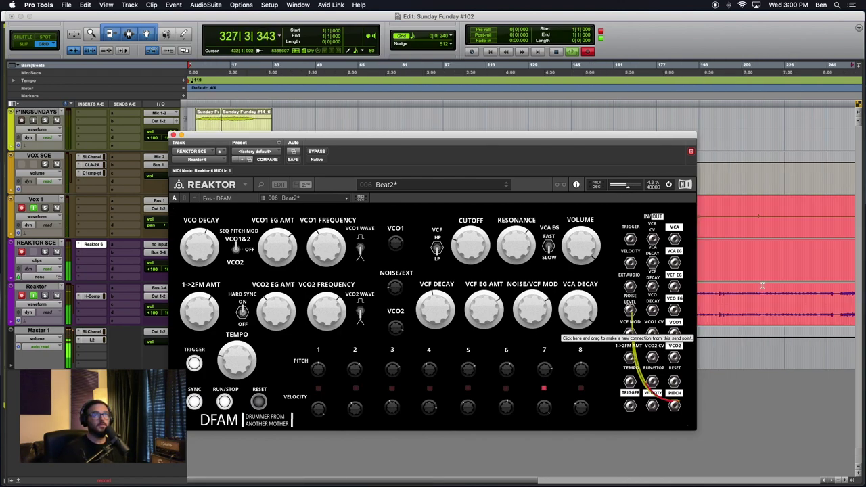
key(super+bracketleft)
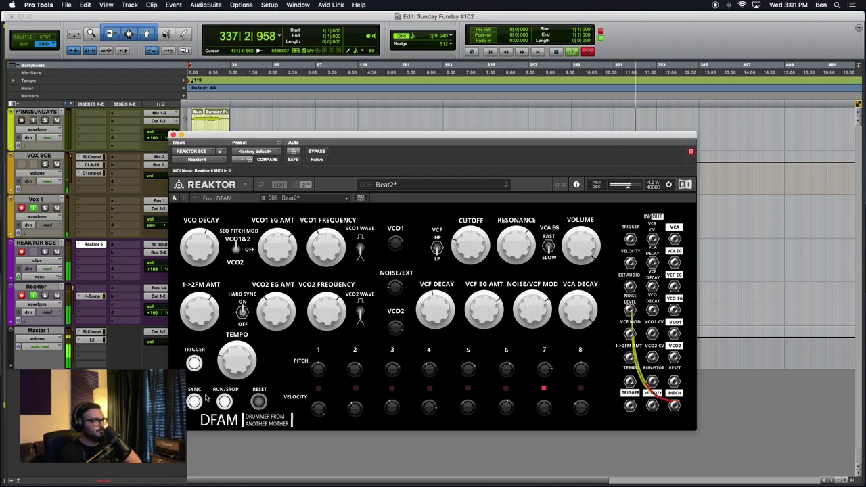
drag(228, 374, 239, 342)
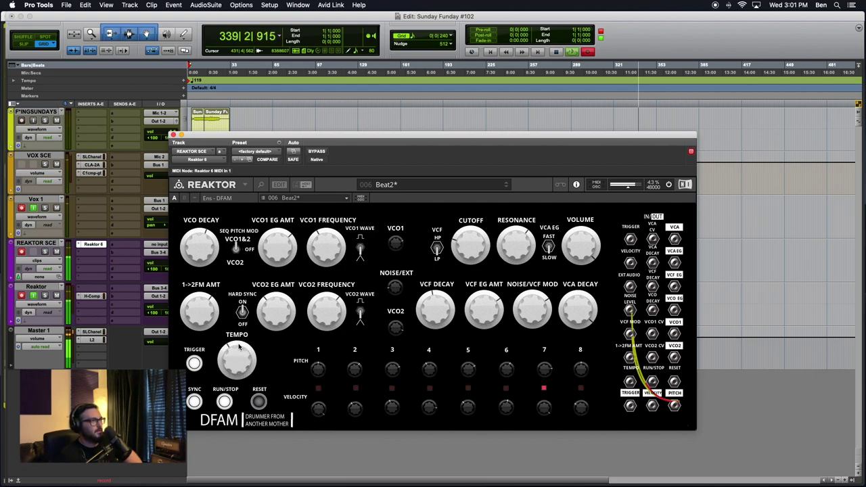
Load the HiHats 1 preset and shape its sound with the resonance, VCF decay and VCA decay.
click(507, 187)
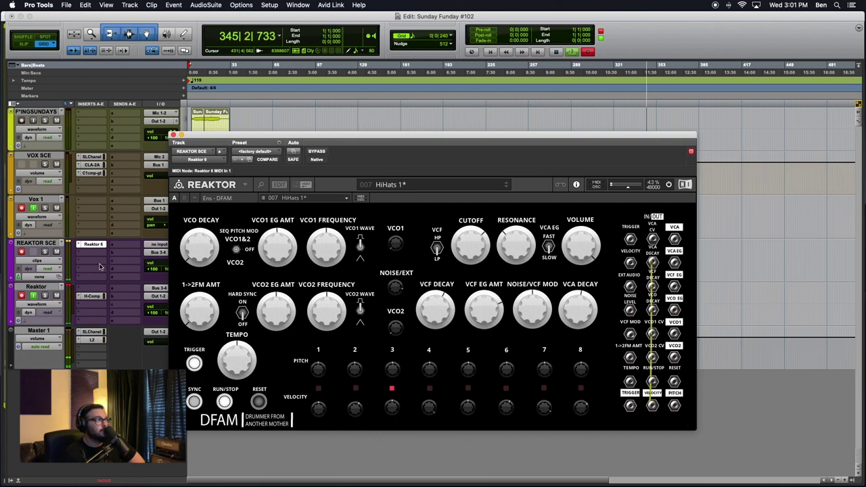
drag(501, 249, 508, 229)
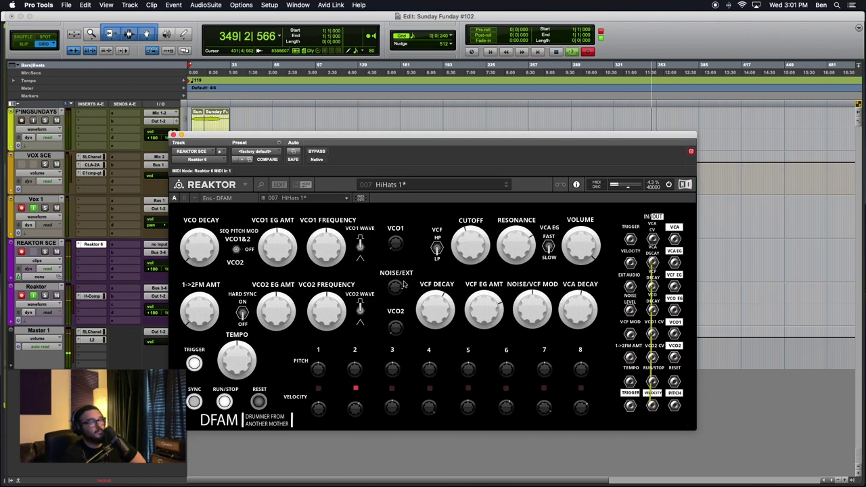
drag(443, 326, 519, 296)
drag(579, 314, 524, 320)
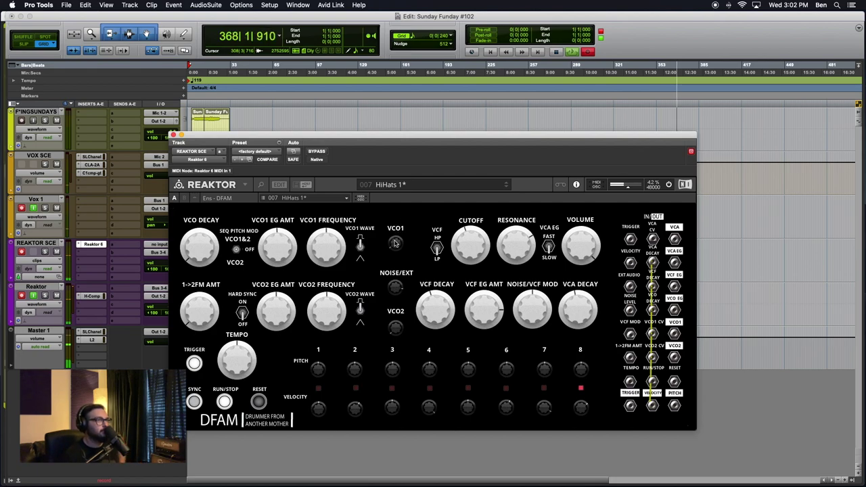
Advance three presets from HiHats 1 to Kick 1.
click(505, 188)
click(506, 189)
click(506, 189)
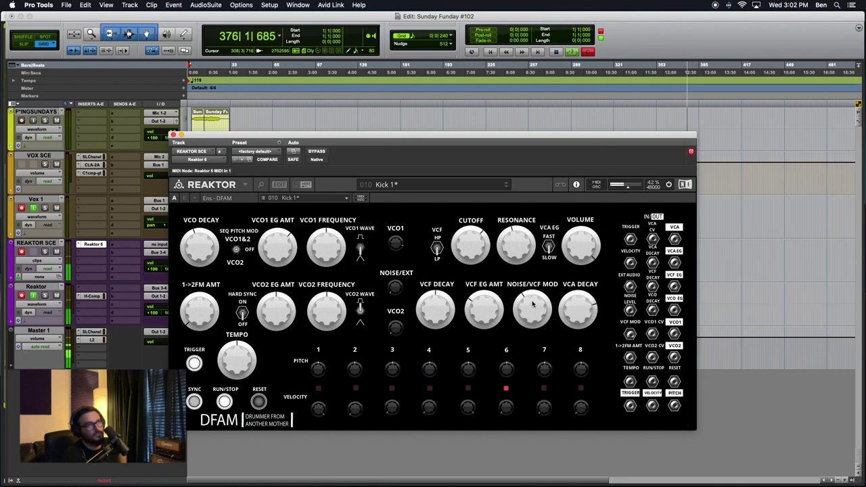
Shape the Kick 1 preset by adjusting the VCF decay, the noise/VCF modulation and the filter cutoff.
drag(487, 313, 443, 310)
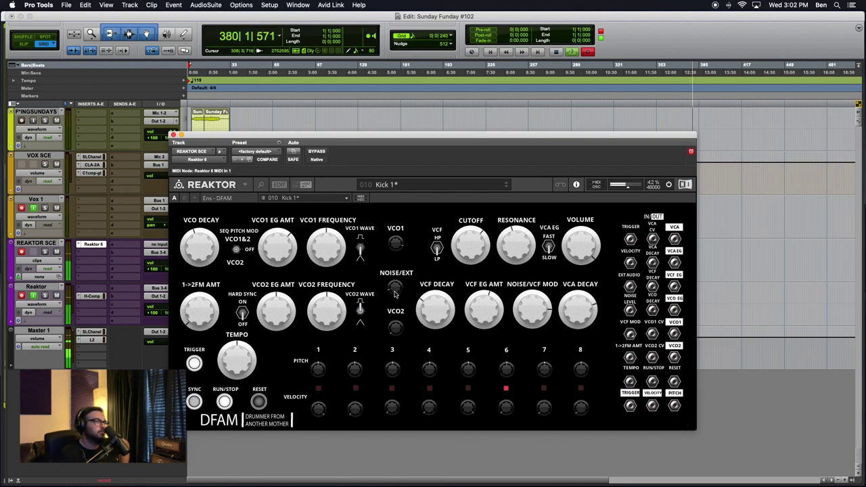
drag(477, 261, 465, 277)
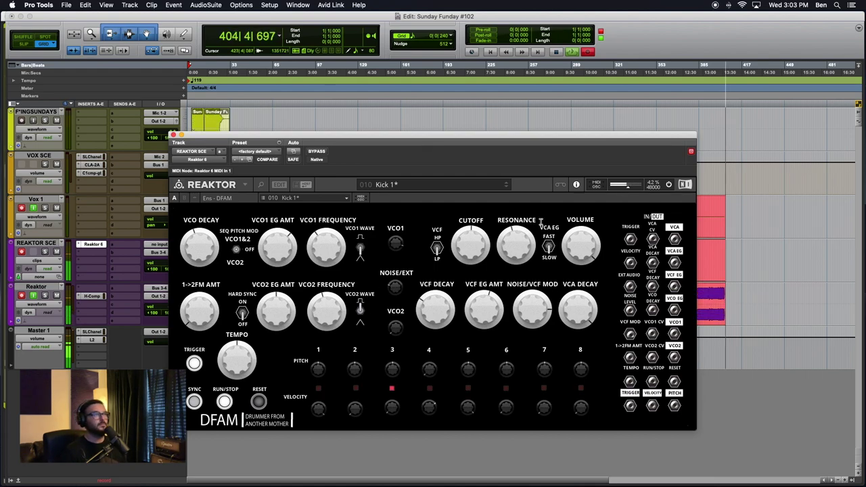
Load the Kick 2 preset and shape its filter with the cutoff, resonance, VCF EG amount and noise/VCF modulation.
click(412, 184)
click(406, 287)
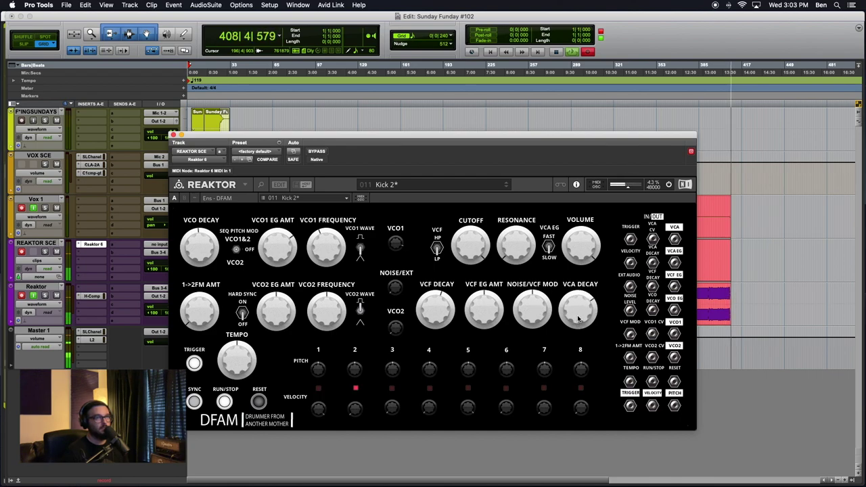
drag(539, 312, 496, 312)
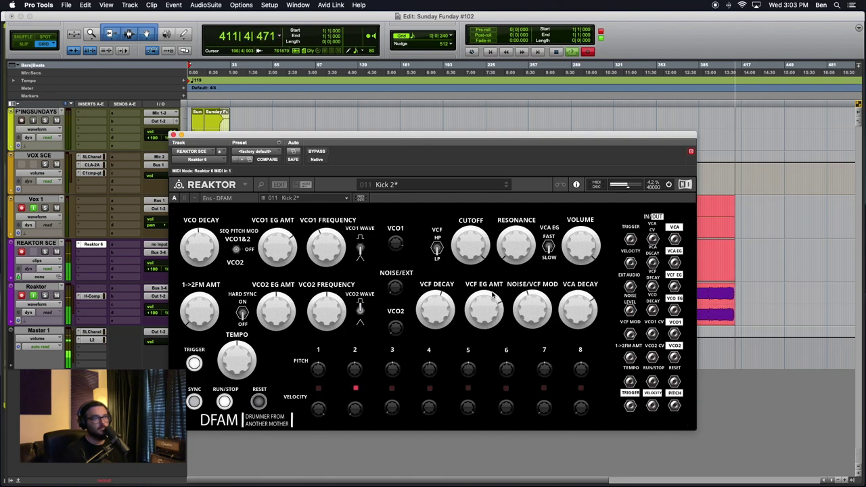
drag(482, 257, 463, 306)
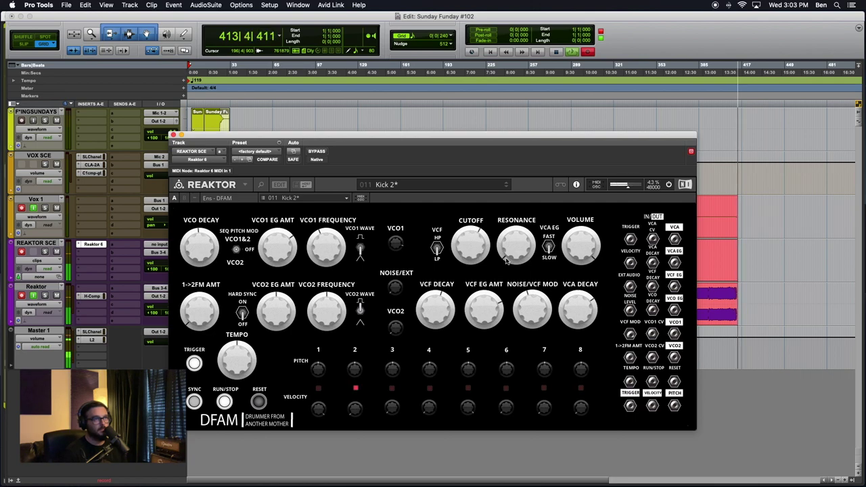
drag(506, 230, 500, 227)
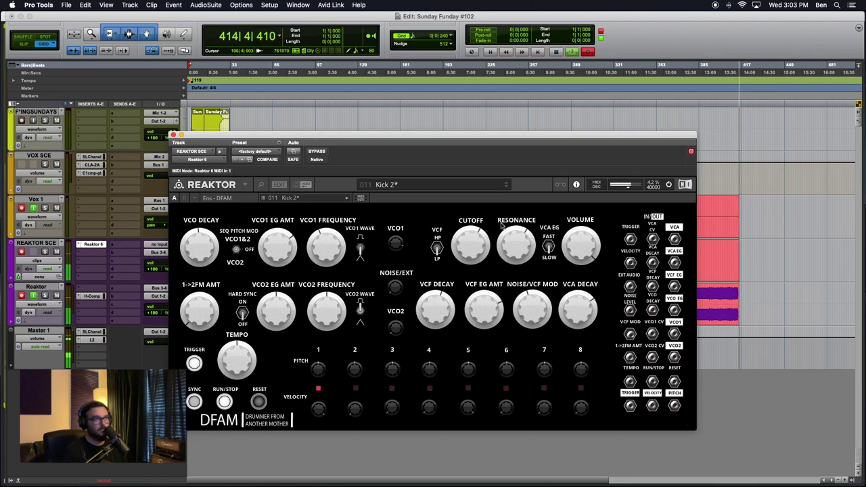
drag(473, 252, 475, 274)
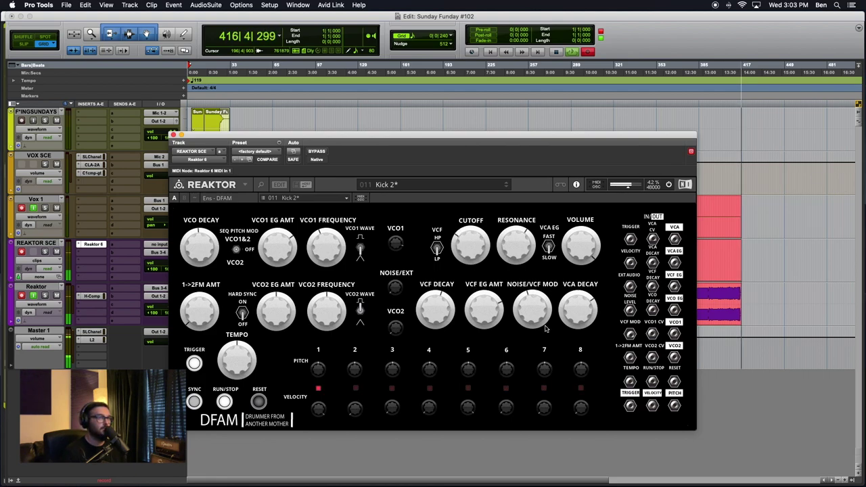
drag(541, 317, 540, 322)
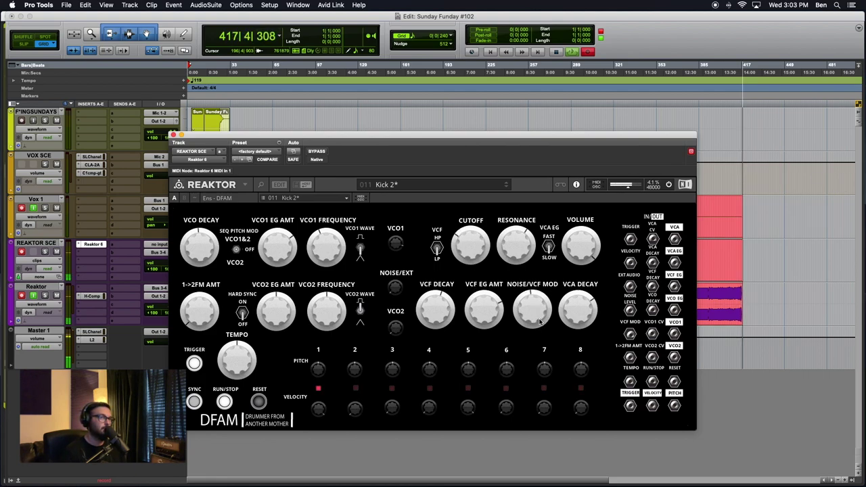
drag(489, 251, 477, 278)
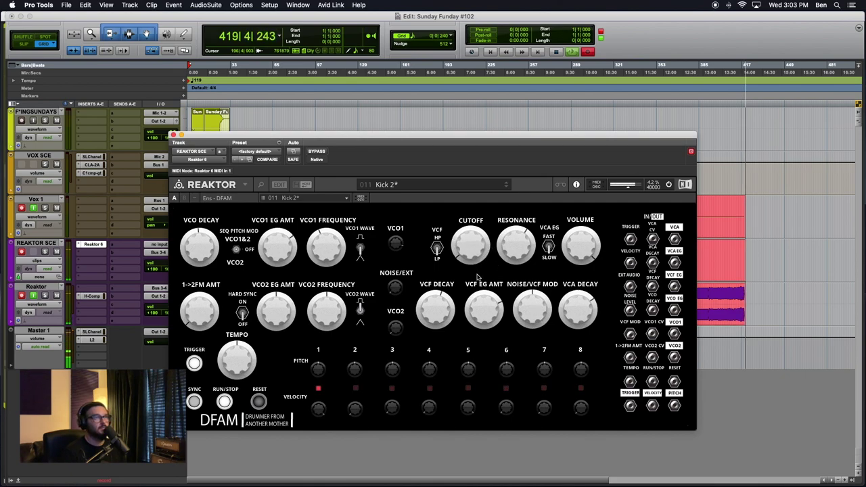
Refine Kick 2 by adjusting the resonance, output volume, VCA decay and VCF decay.
drag(516, 248, 570, 275)
click(76, 287)
drag(519, 246, 520, 251)
drag(581, 245, 591, 222)
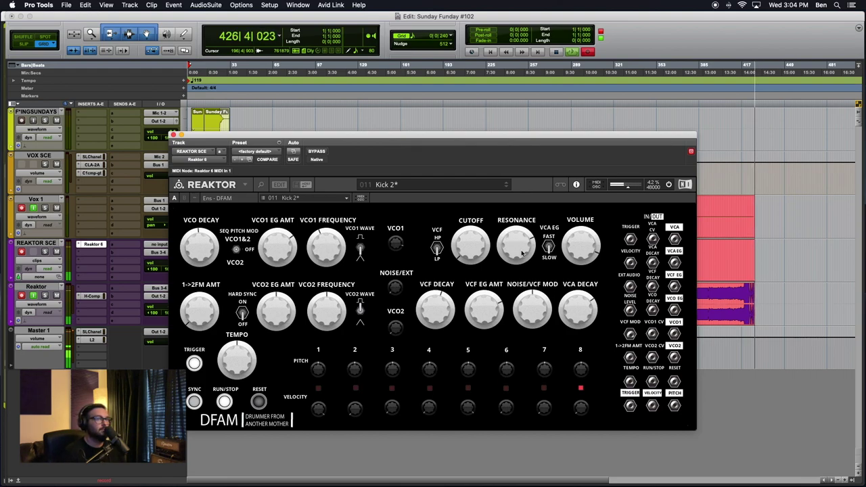
mouse_move(572, 309)
mouse_down()
mouse_move(570, 320)
mouse_move(567, 312)
mouse_up()
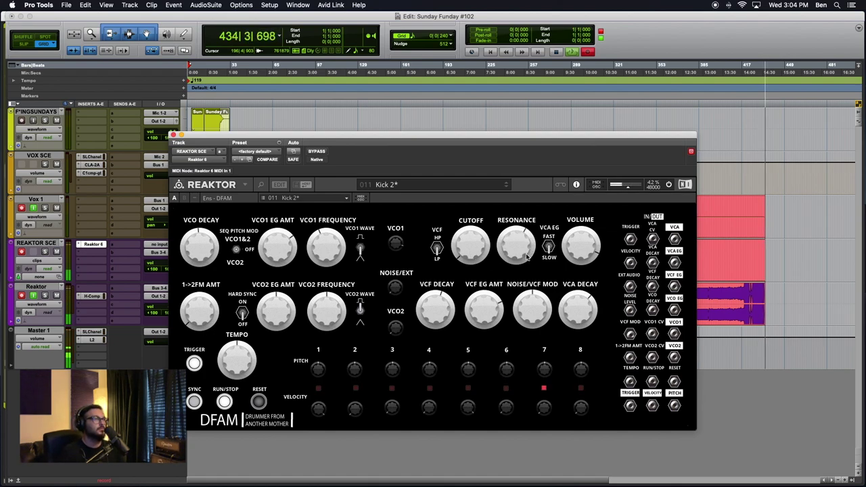
right_click(420, 298)
click(433, 305)
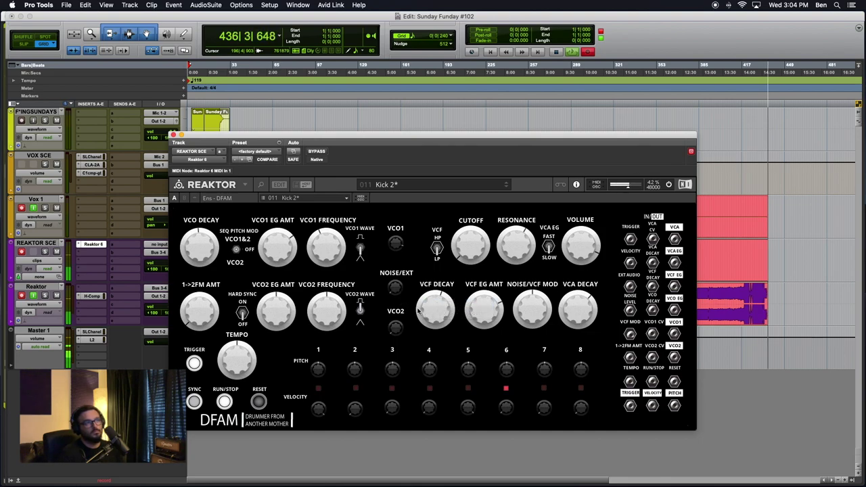
drag(432, 299, 430, 306)
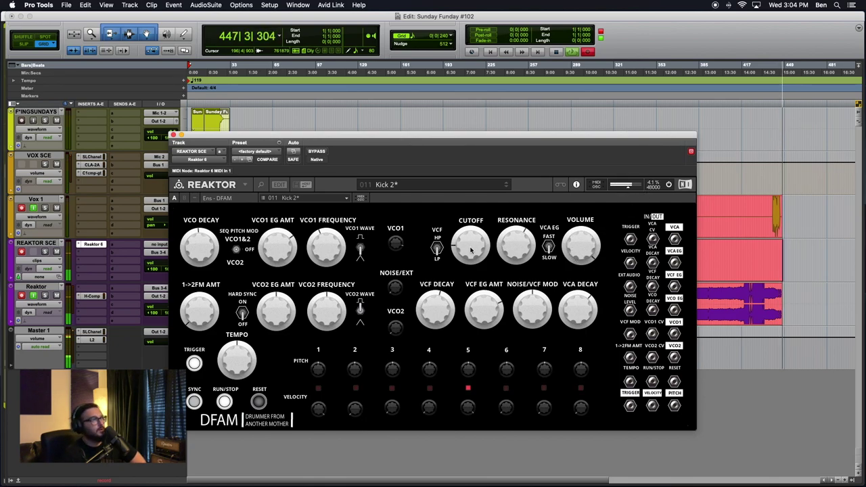
Advance two presets from Kick 2 to Kick 4 and load the Kick & Snare 1 preset.
click(507, 188)
click(508, 188)
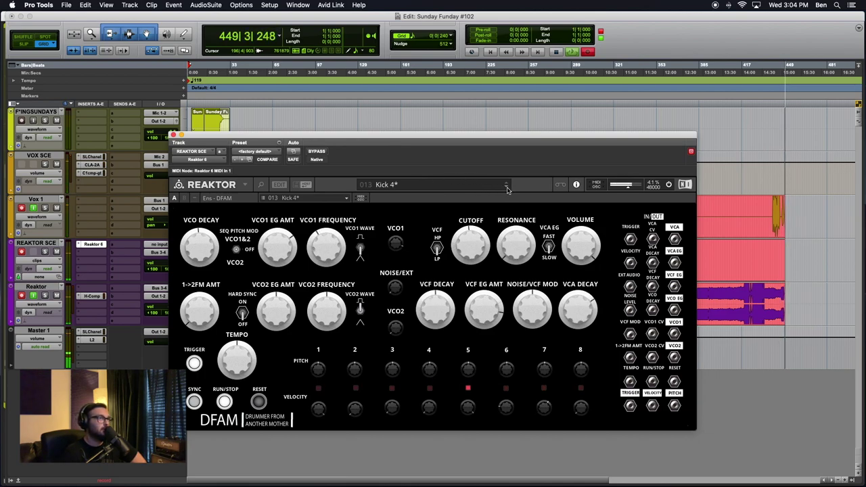
click(406, 185)
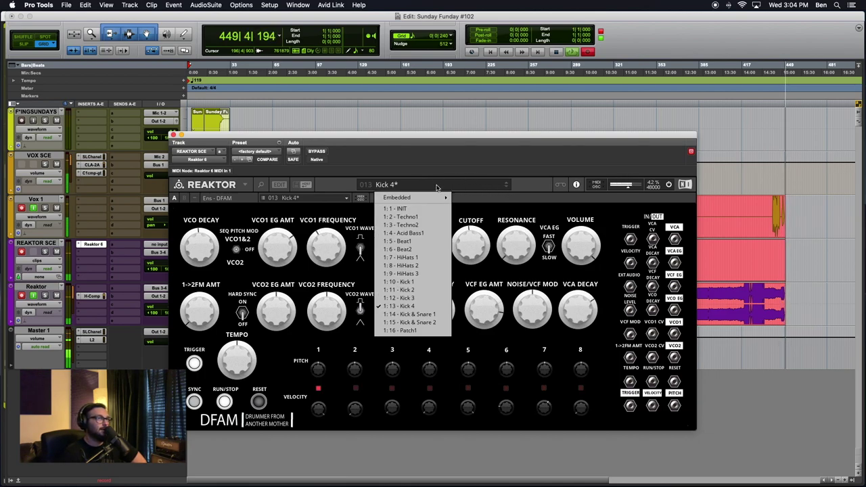
click(412, 315)
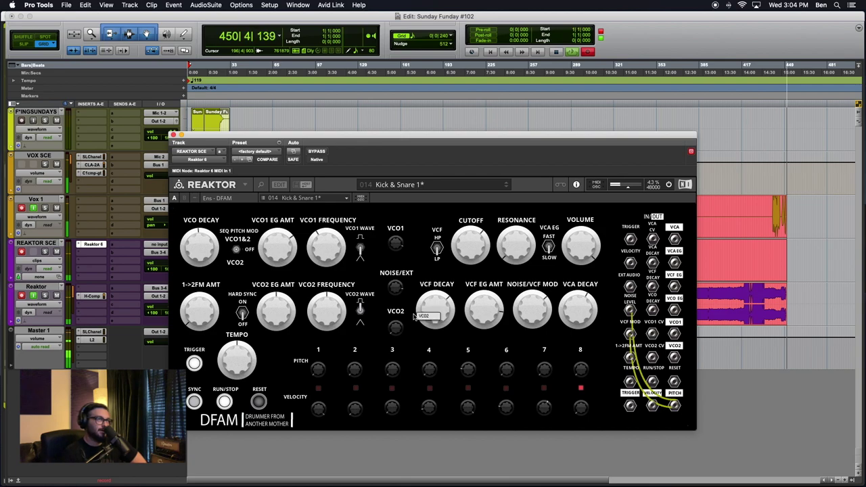
Audition the Kick & Snare 2 and Patch1 presets and toggle the sequencer sync on Patch1.
click(418, 188)
click(408, 325)
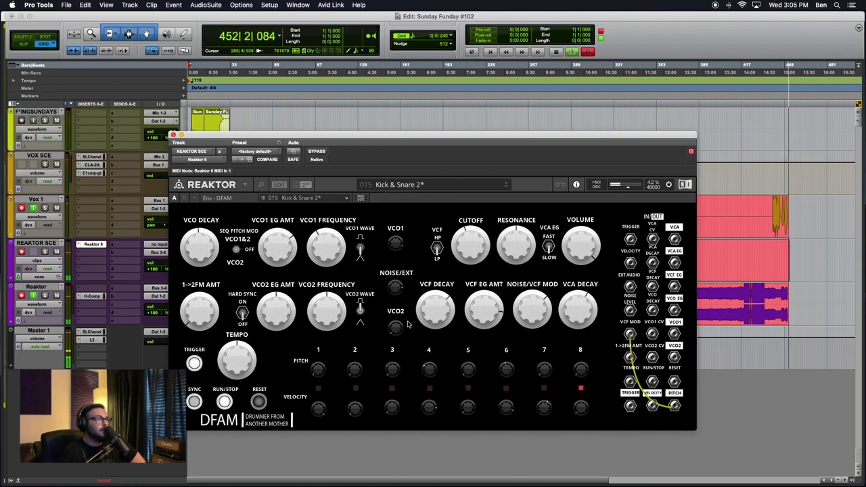
click(405, 184)
click(399, 330)
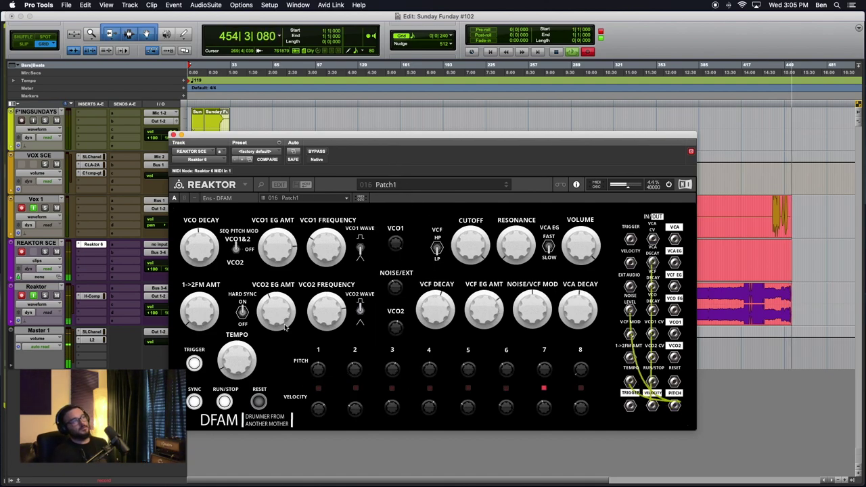
click(193, 401)
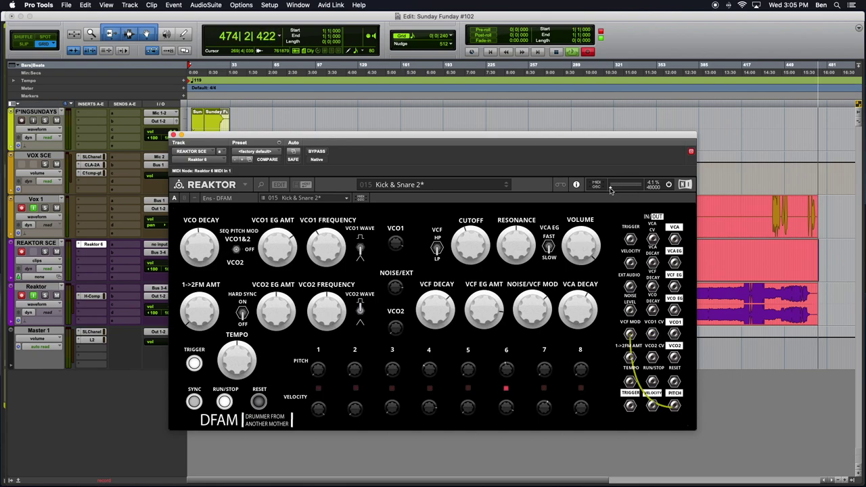
Compare Kick & Snare 1 with Kick & Snare 2 and shape the latter with the noise/VCF modulation and filter cutoff.
click(506, 183)
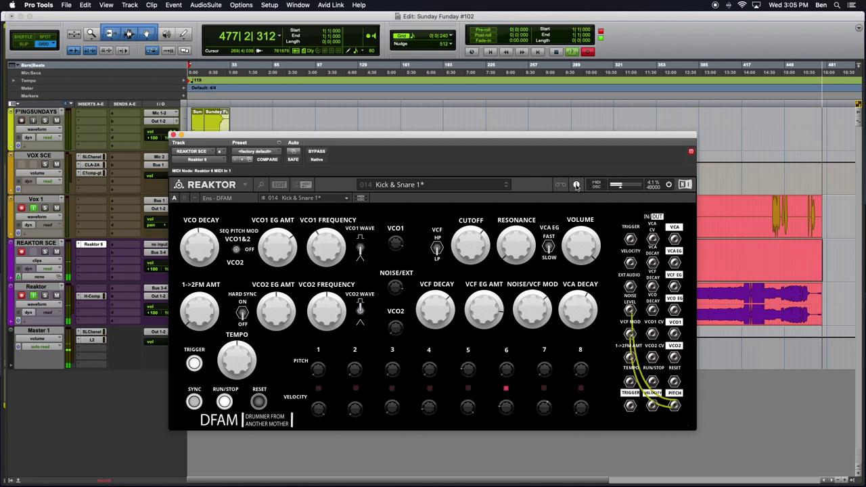
click(505, 187)
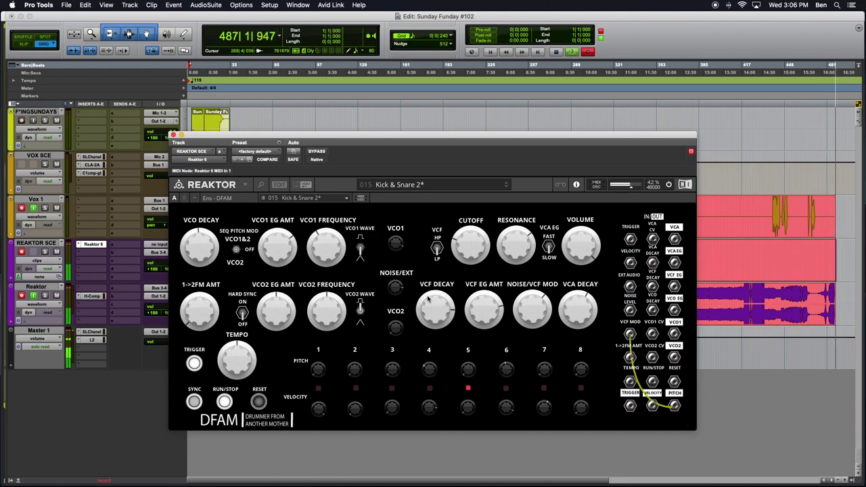
drag(543, 298, 540, 321)
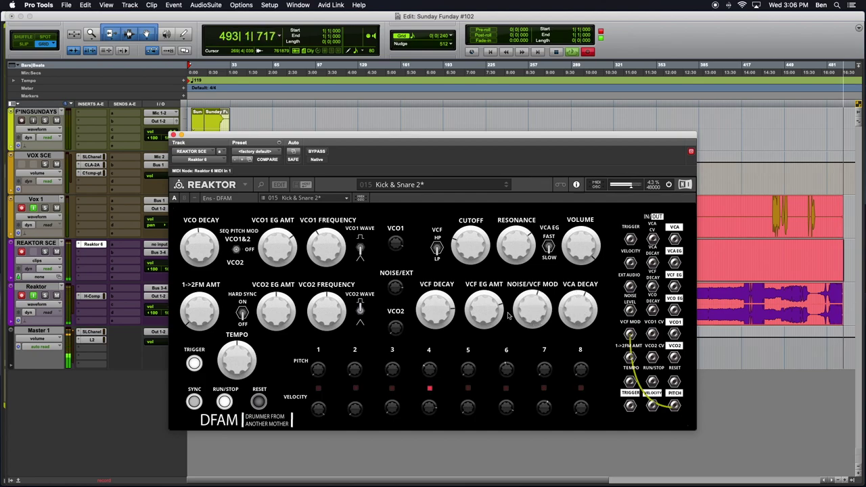
drag(475, 248, 501, 277)
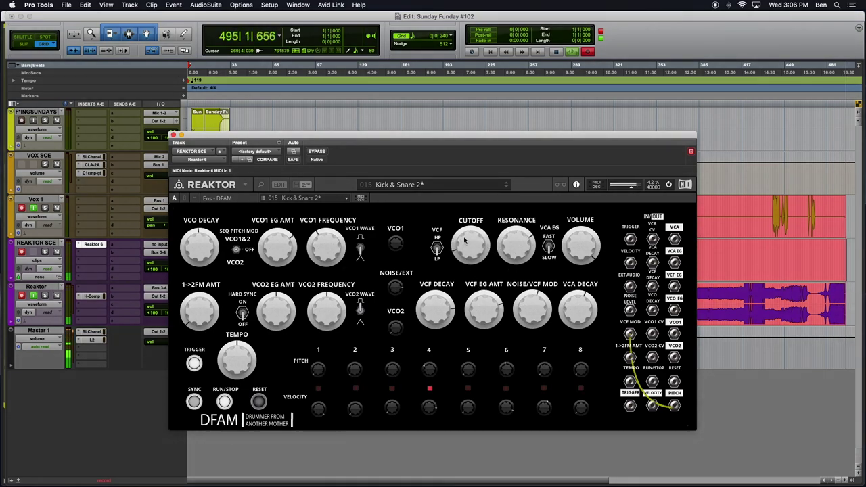